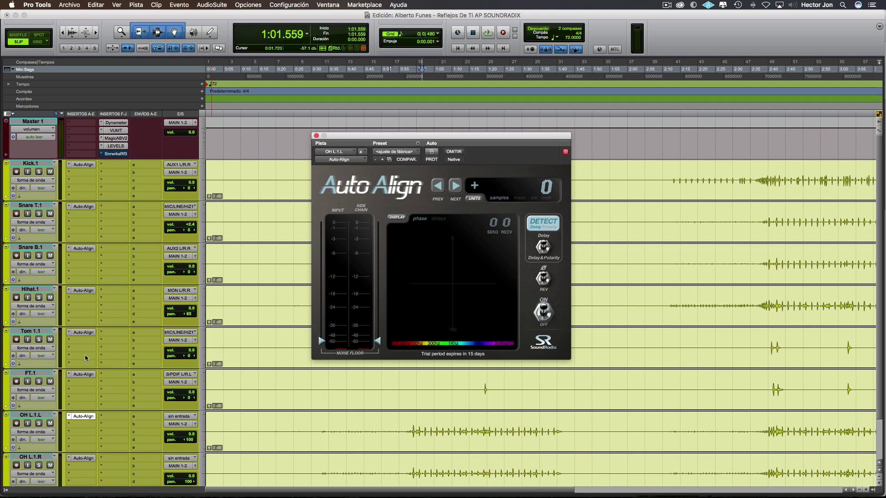
scroll(85, 359, down, 2)
scroll(85, 344, up, 2)
drag(380, 137, 315, 116)
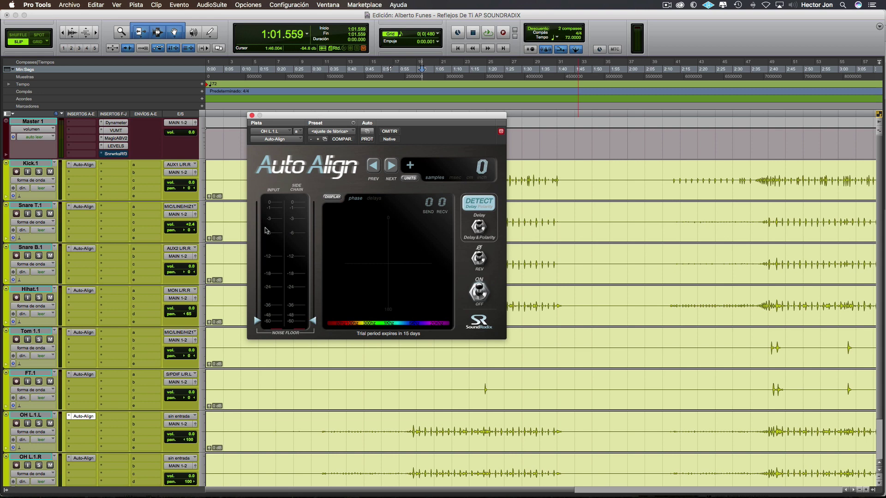
click(252, 115)
scroll(90, 211, down, 5)
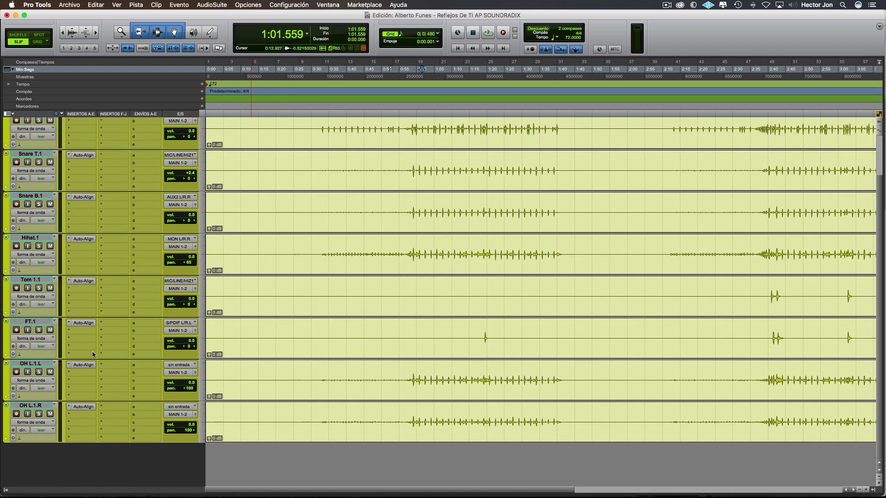
scroll(92, 351, up, 5)
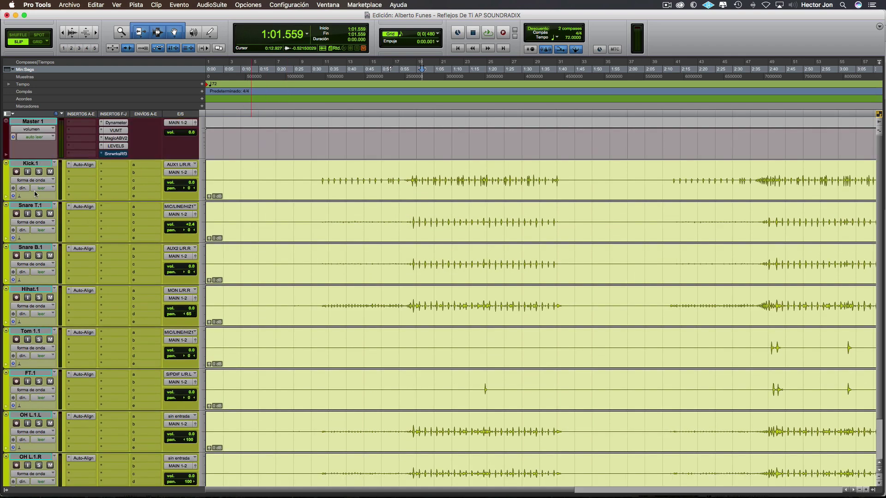
scroll(40, 208, down, 2)
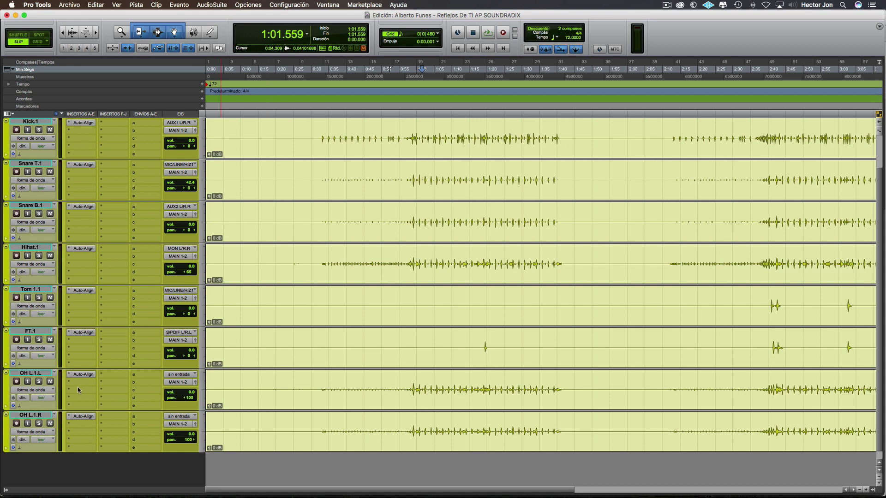
Open Auto-Align on the OH L.1.L track and set its Send channel to 1
click(83, 375)
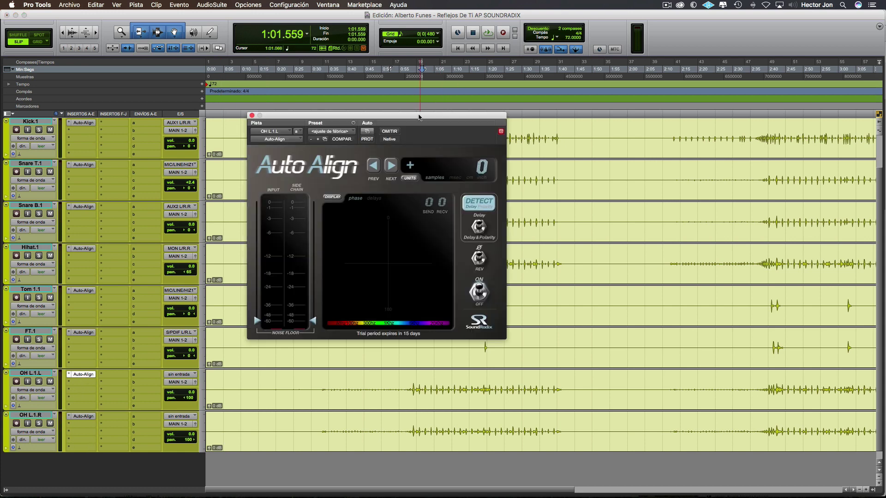
drag(419, 117, 529, 123)
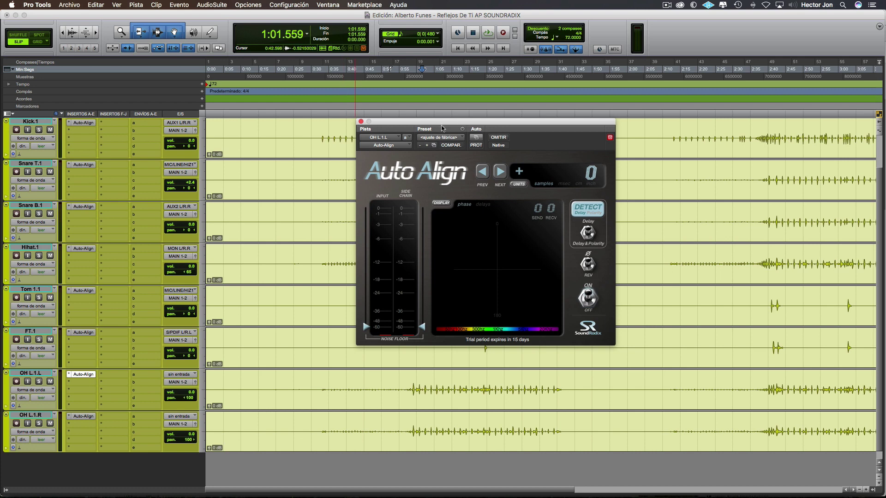
drag(444, 125, 419, 127)
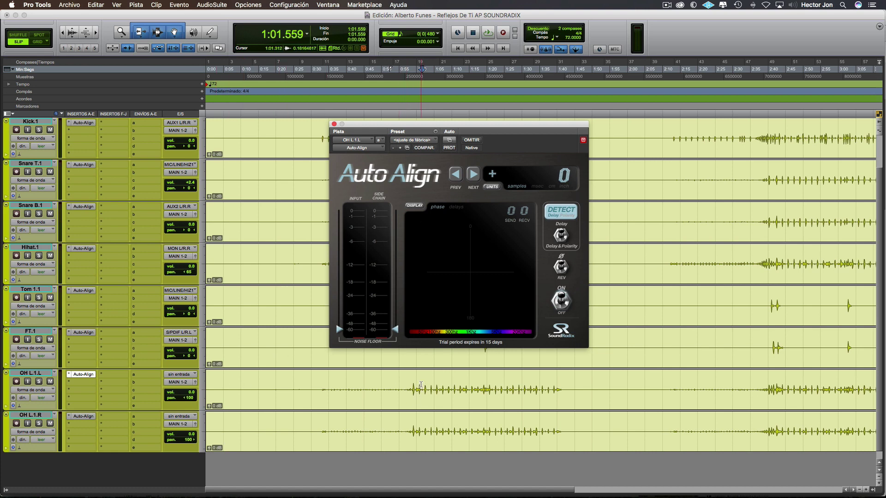
click(510, 211)
click(84, 416)
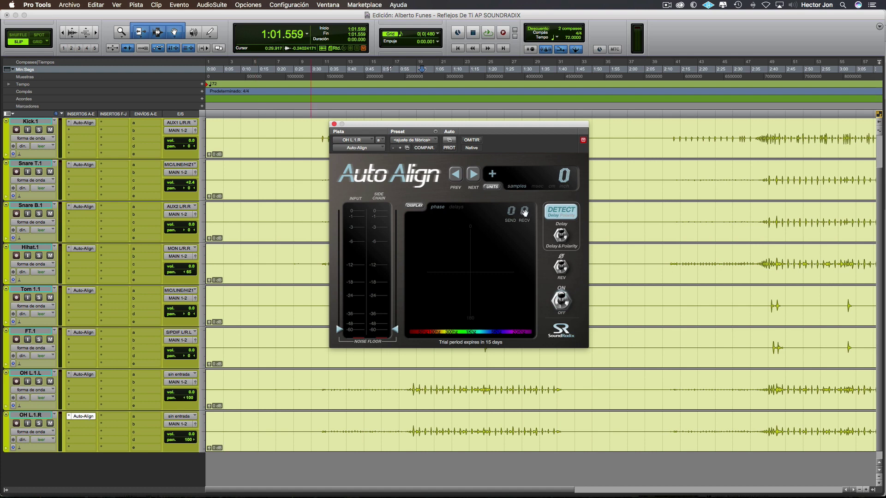
click(82, 374)
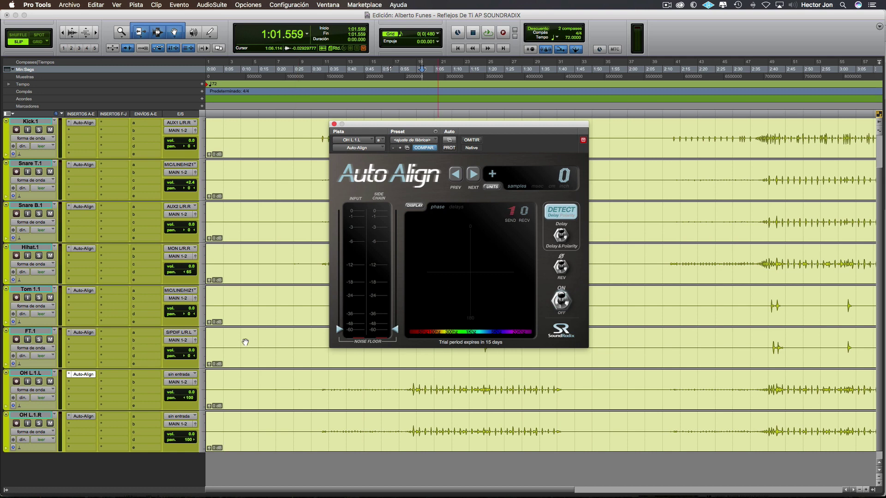
Open Auto-Align on the OH L.1.R track, set its Receive channel to 1 and switch detection to Delay & Polarity
click(88, 416)
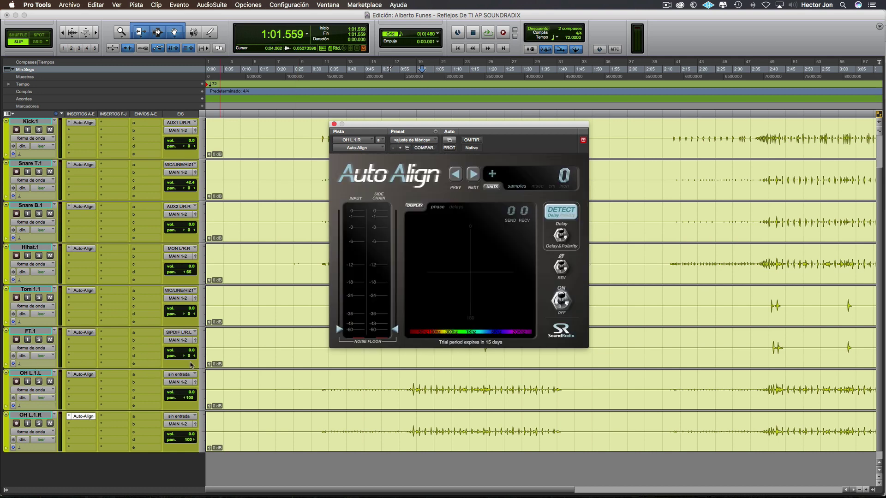
click(525, 212)
drag(482, 126, 466, 129)
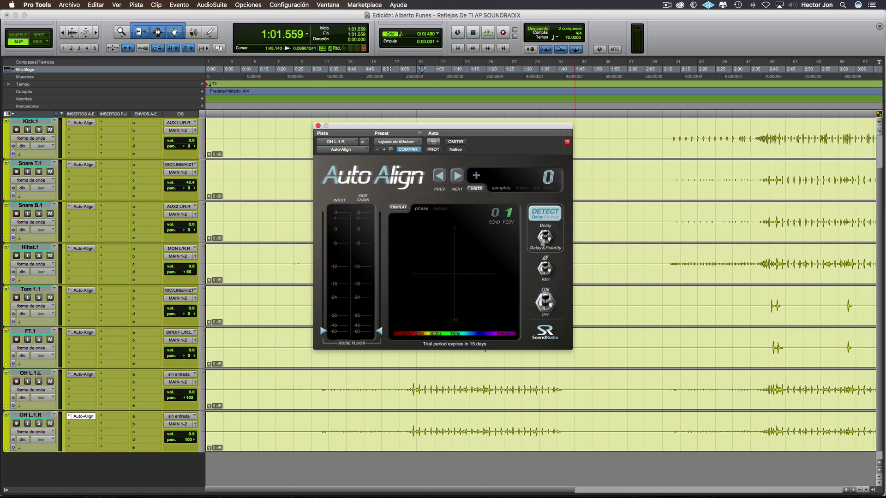
click(546, 237)
Play from about 1:00.820 and detect OH L.1.R's alignment with both noise floor thresholds at about -40 dB, then close the plug-in
click(418, 428)
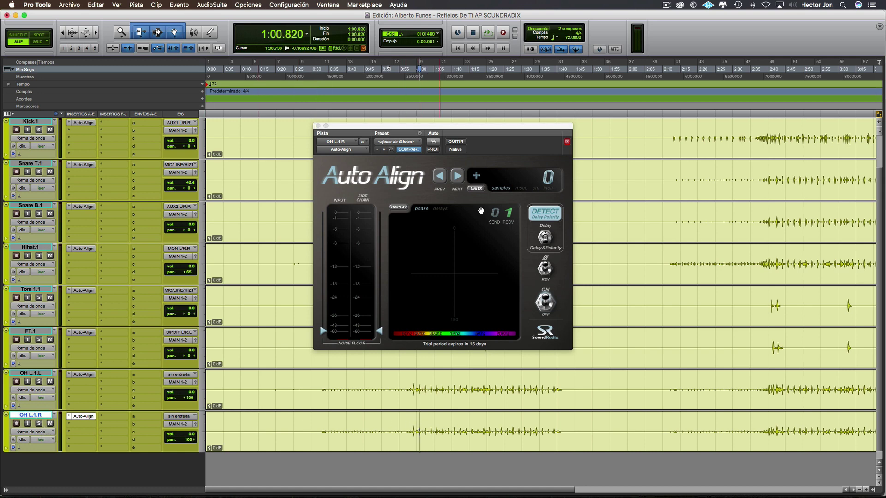
click(545, 214)
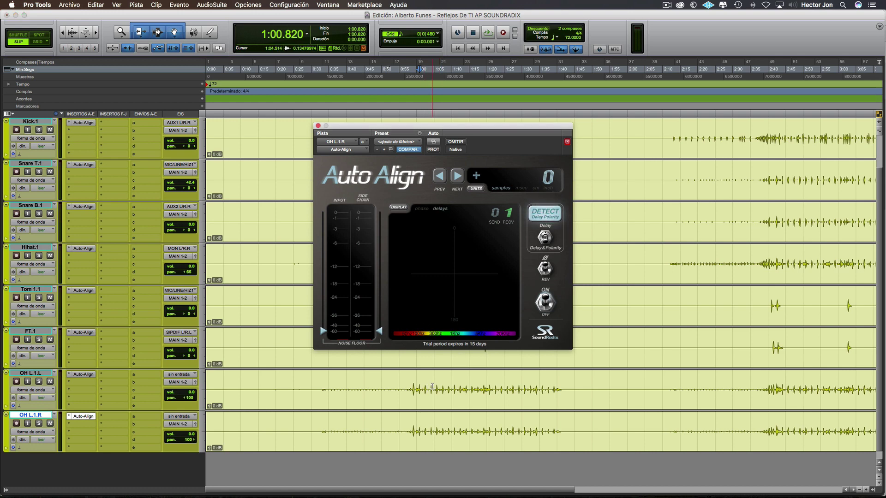
key(space)
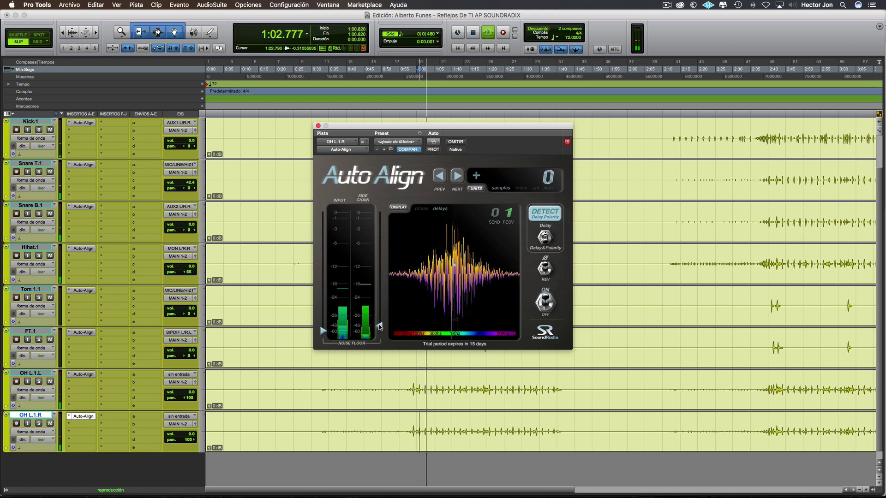
drag(379, 327, 379, 319)
drag(324, 331, 325, 320)
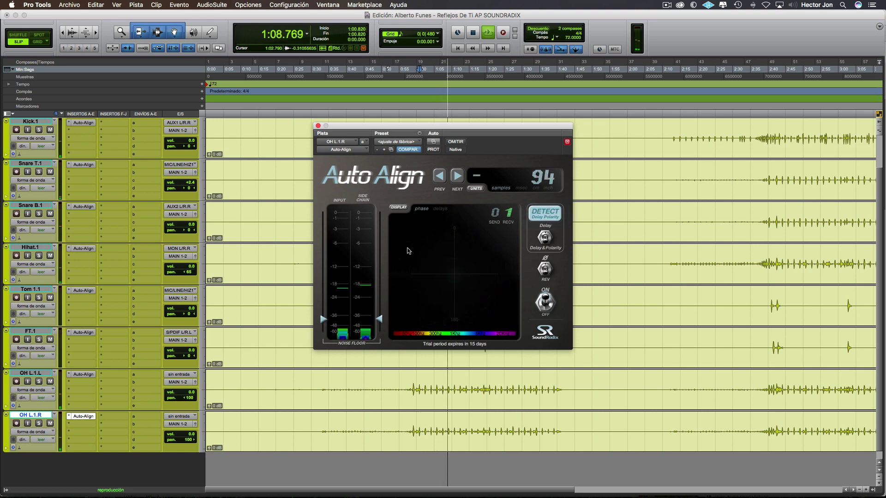
key(space)
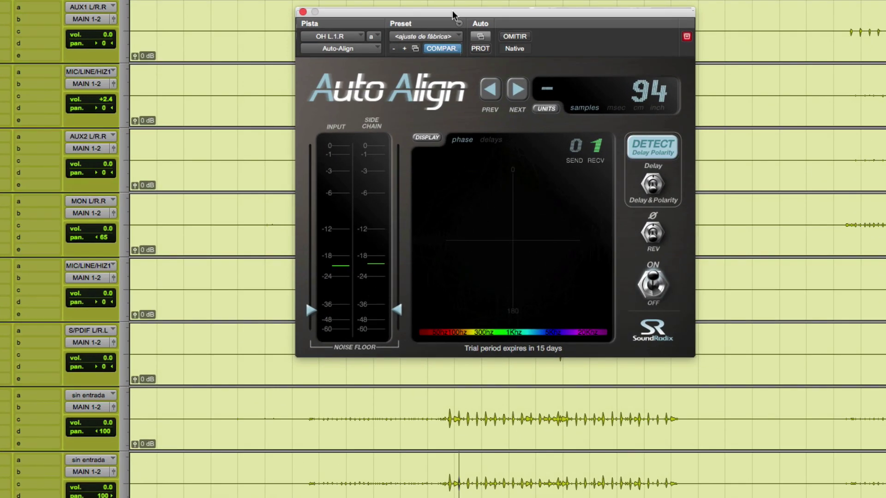
drag(440, 13, 407, 48)
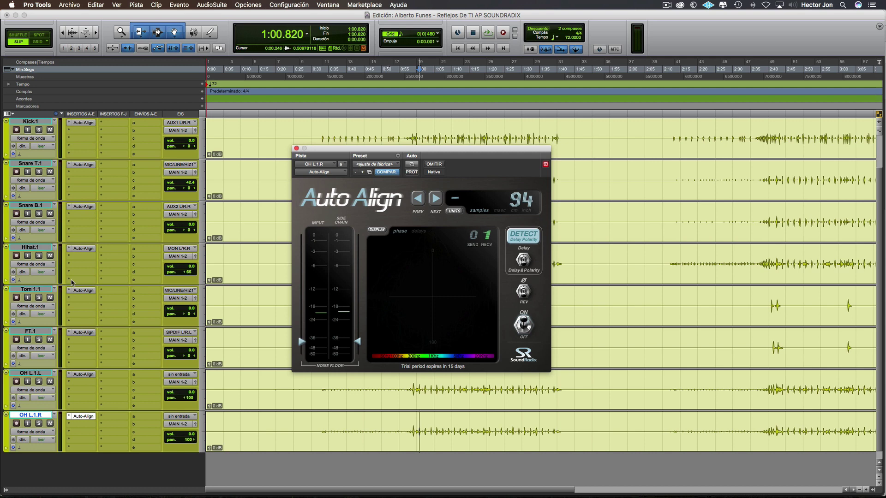
scroll(72, 282, up, 2)
click(297, 148)
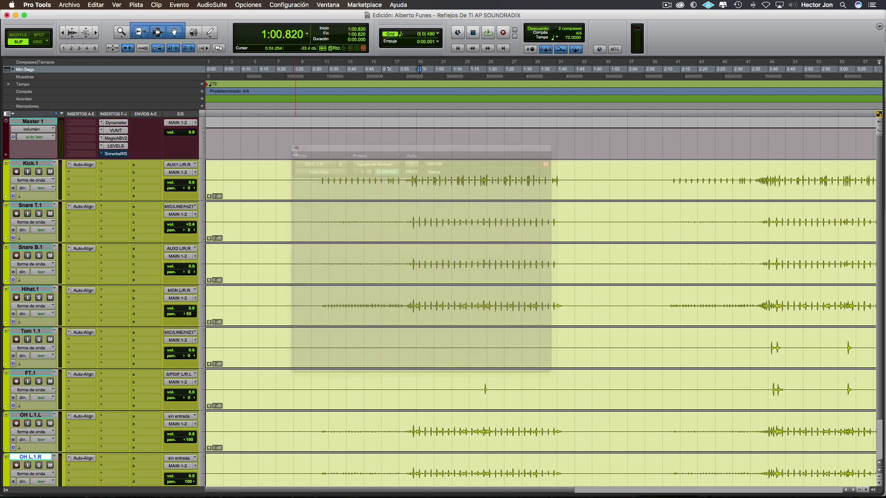
Open Auto-Align on the Kick.1 track, set its Receive channel to 1 and start delay and polarity detection
scroll(334, 229, down, 2)
click(79, 122)
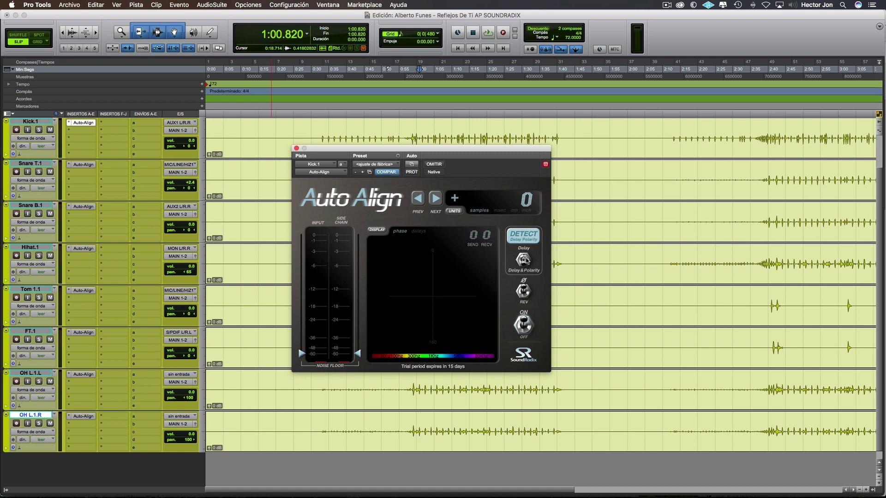
click(517, 238)
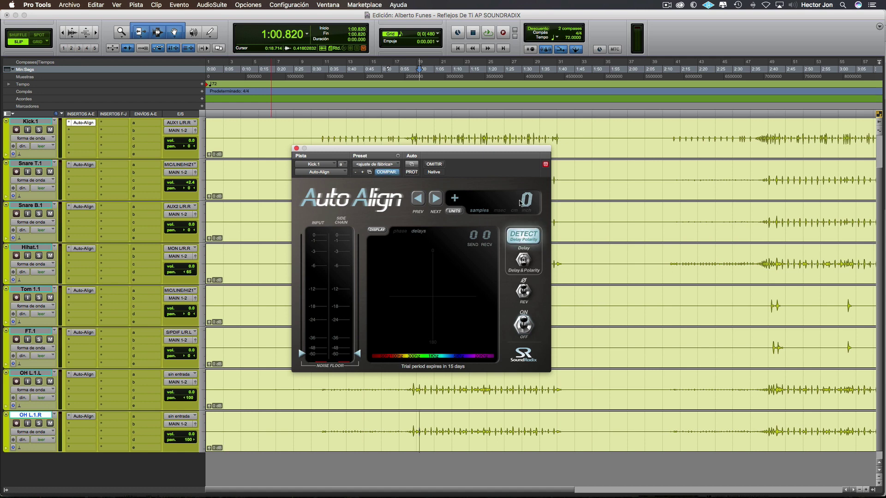
click(488, 238)
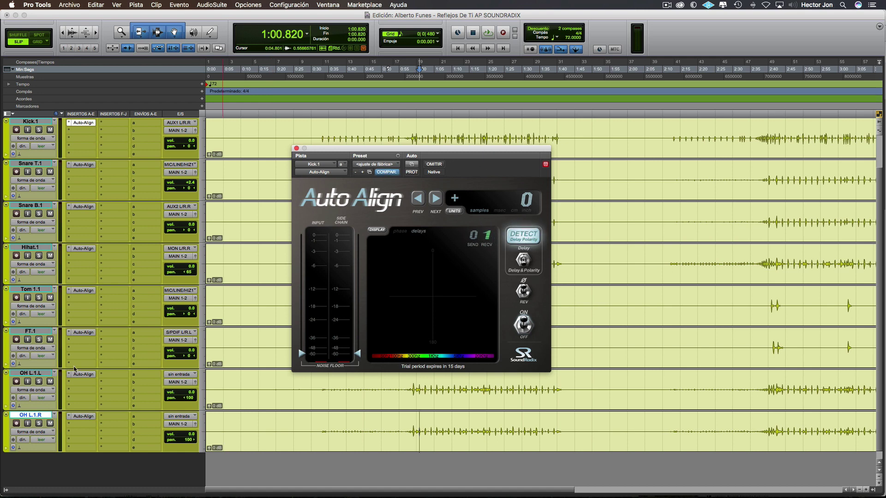
drag(414, 149, 431, 181)
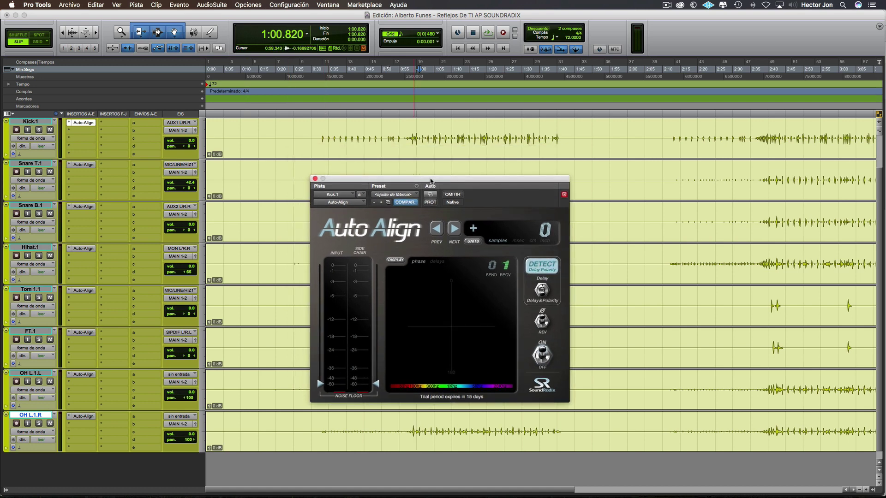
Play the session and adjust Kick.1's input and side-chain noise floor thresholds to about -48 dB
key(space)
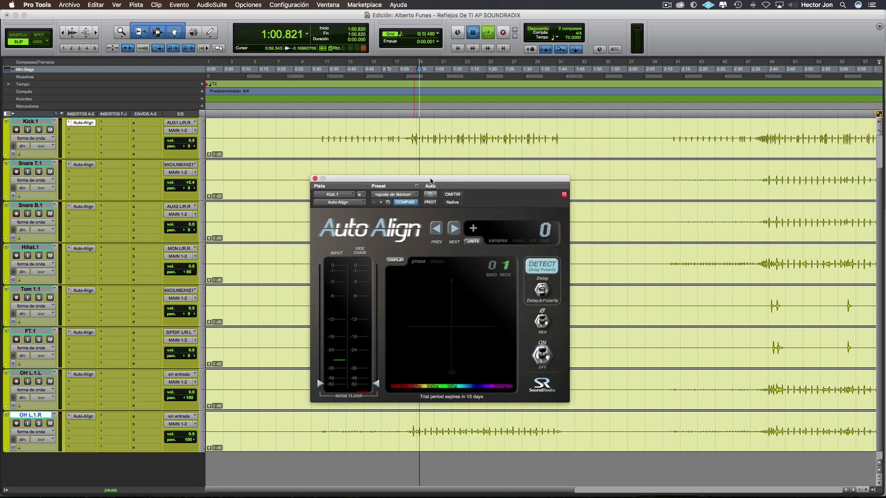
drag(376, 383, 381, 368)
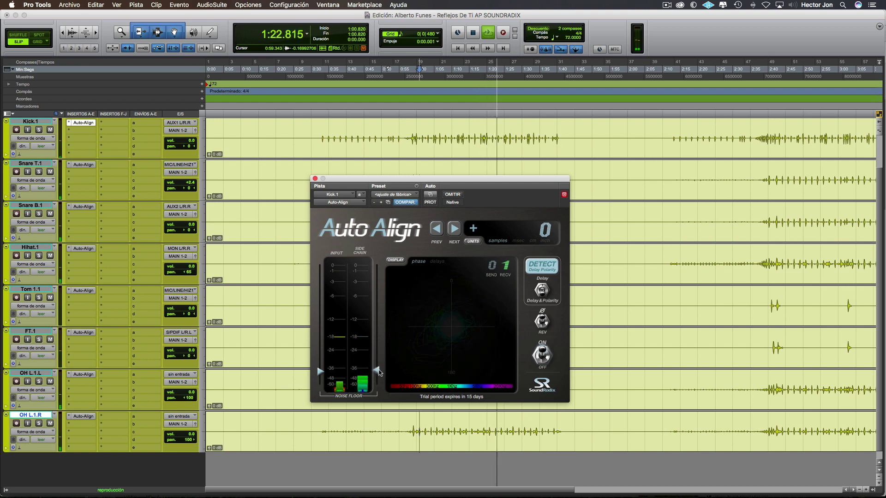
drag(377, 371, 323, 381)
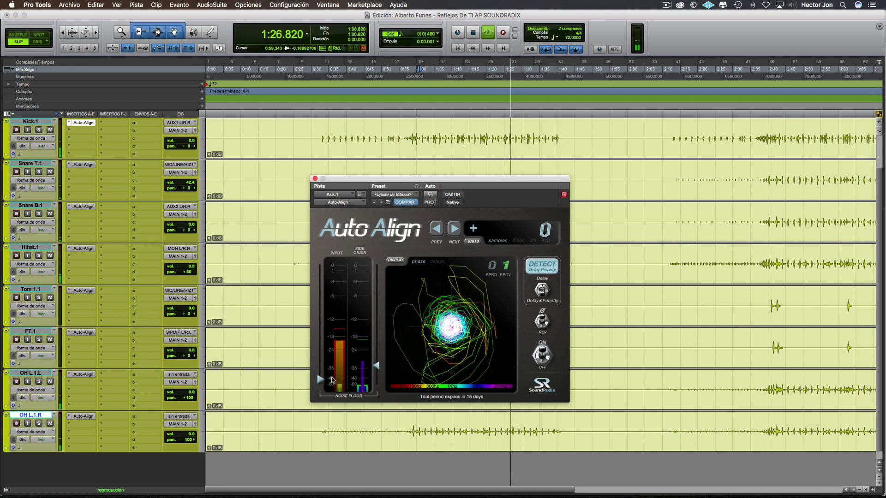
drag(376, 366, 376, 379)
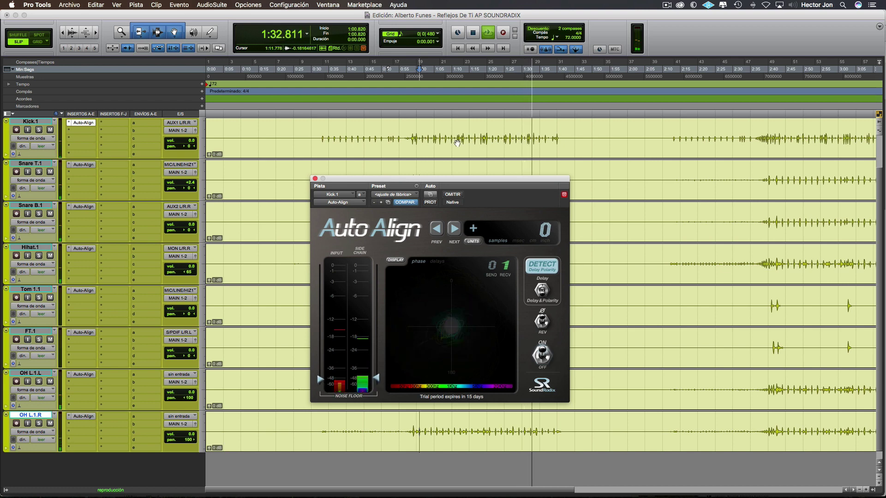
Restart playback from about 1:06.237, run delay and polarity detection on Kick.1, and stop playback
key(space)
click(439, 139)
key(space)
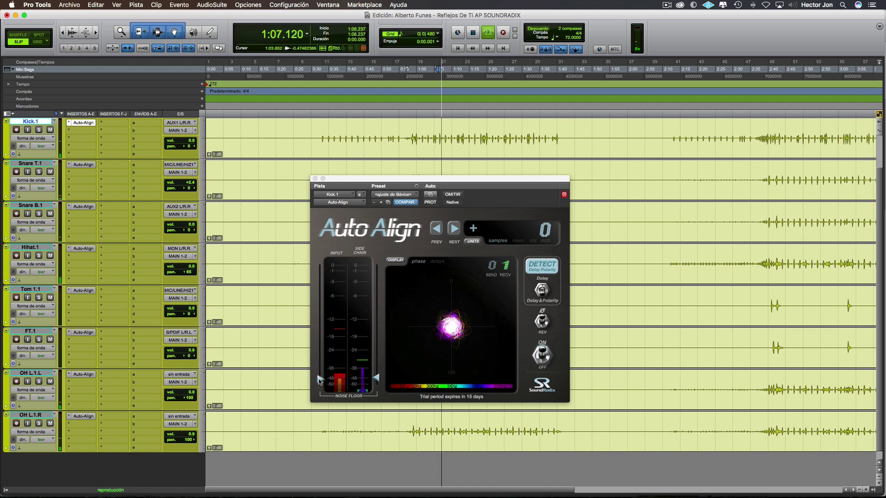
click(377, 379)
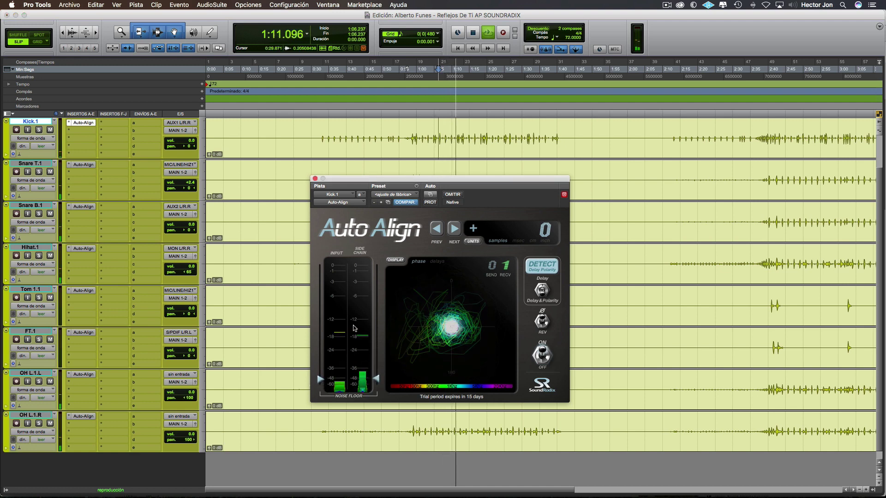
click(542, 266)
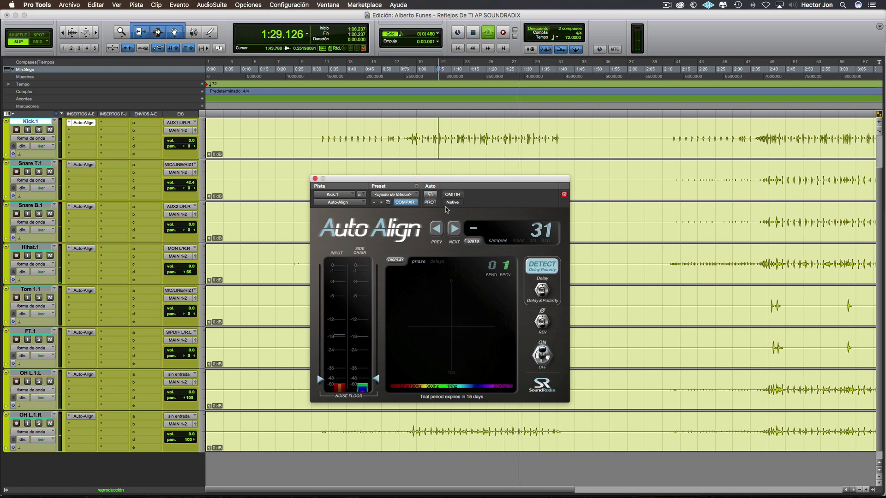
key(space)
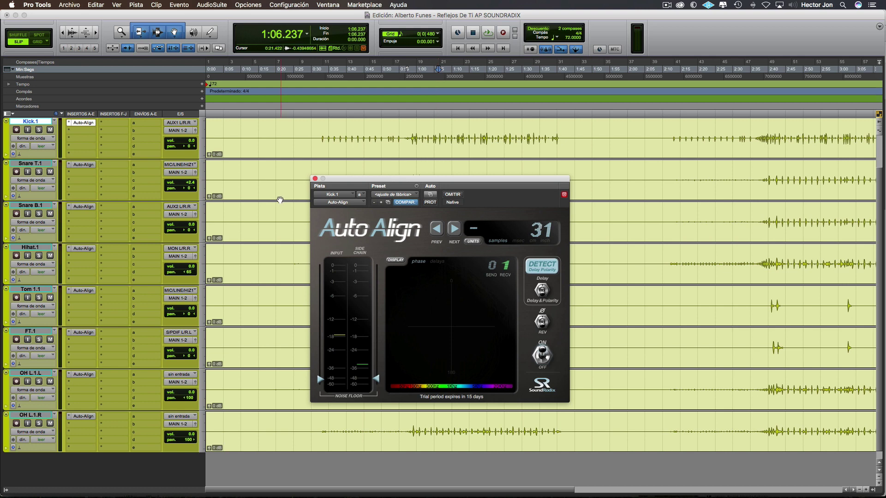
Open Auto-Align on the Snare T.1 track, start delay and polarity detection and play from about 1:06.237
click(84, 165)
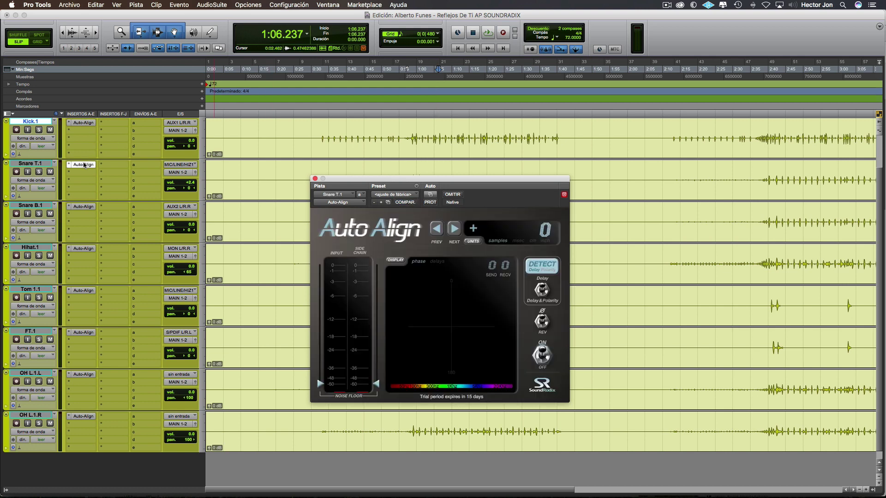
drag(362, 182, 362, 212)
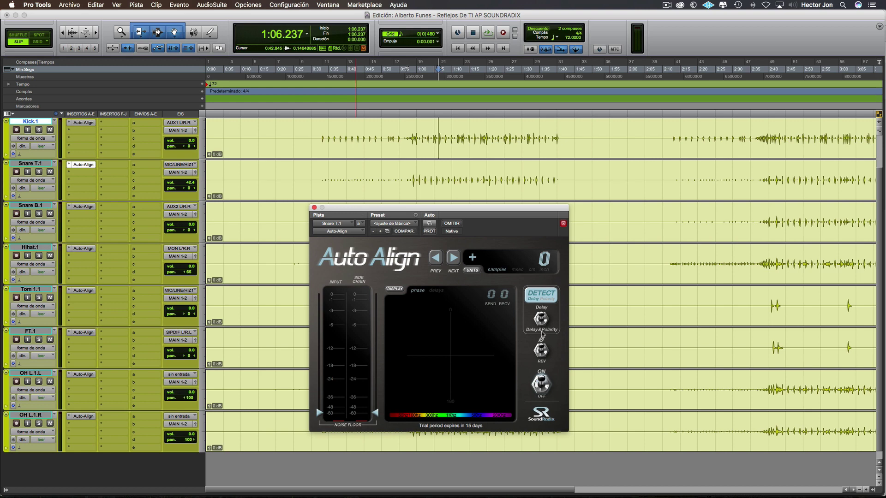
click(540, 296)
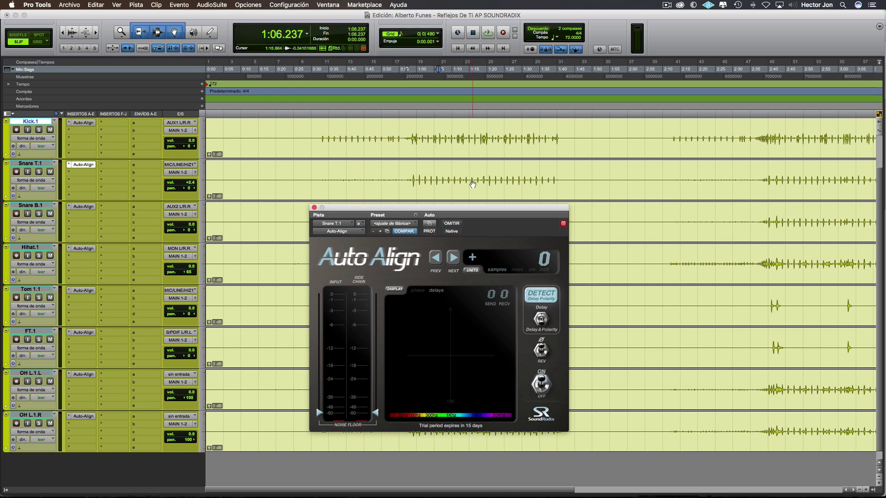
key(space)
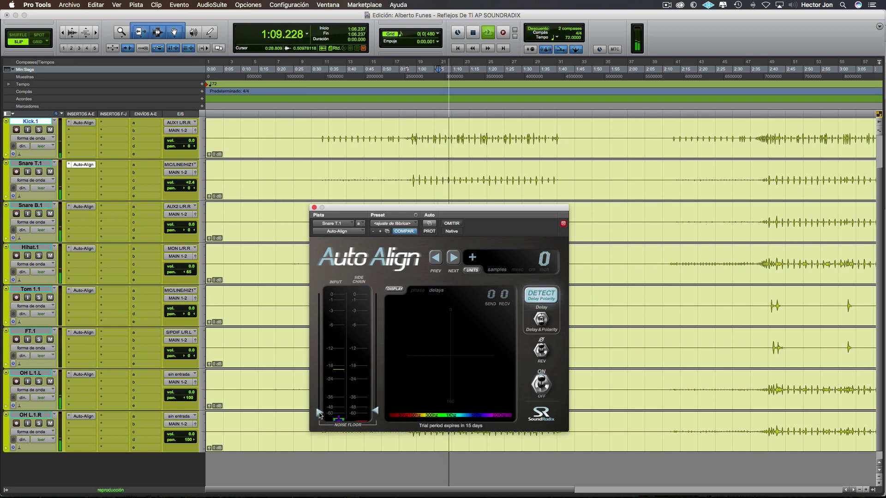
Set Snare T.1's Receive channel to 1 and raise its input and side-chain noise floor thresholds to about -30 dB
drag(319, 413, 322, 391)
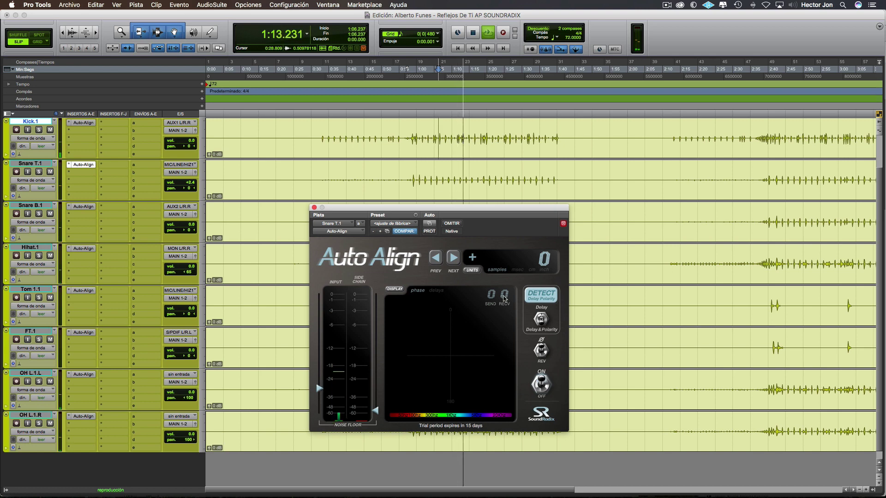
key(space)
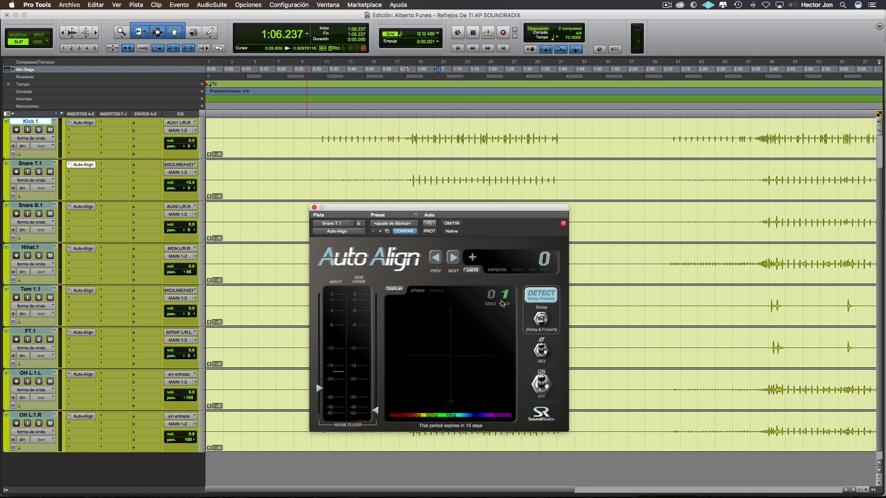
key(space)
drag(375, 409, 376, 390)
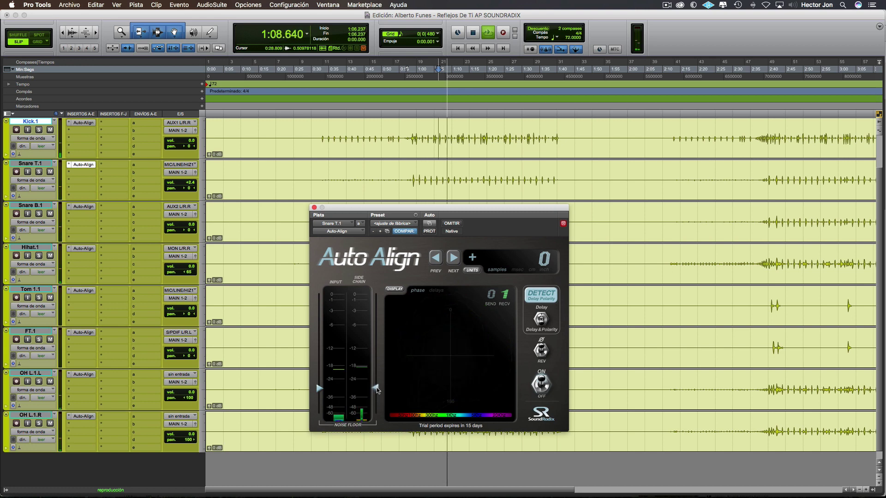
Rerun delay and polarity detection on Snare T.1 while playing from about 1:06.237, and stop playback
click(534, 299)
key(space)
key(space)
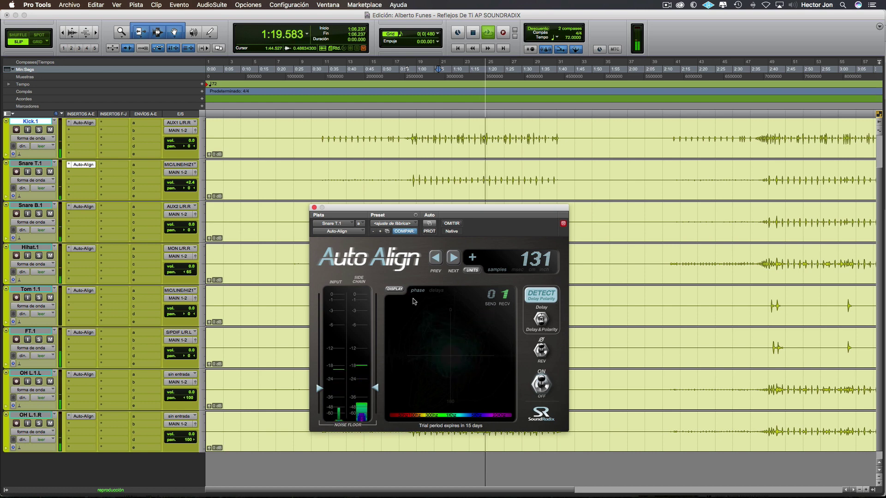
key(space)
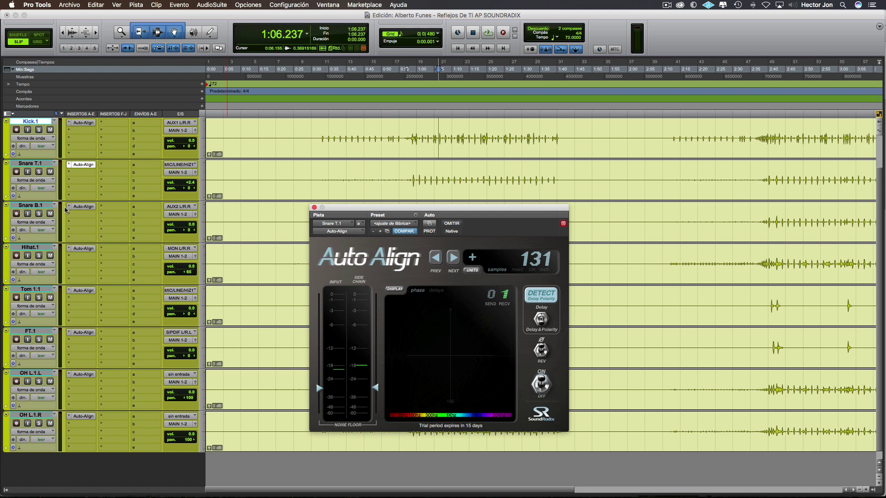
Open Auto-Align on the Snare B.1 track, set its Receive channel to 1 and start detection with playback running
click(45, 216)
click(88, 206)
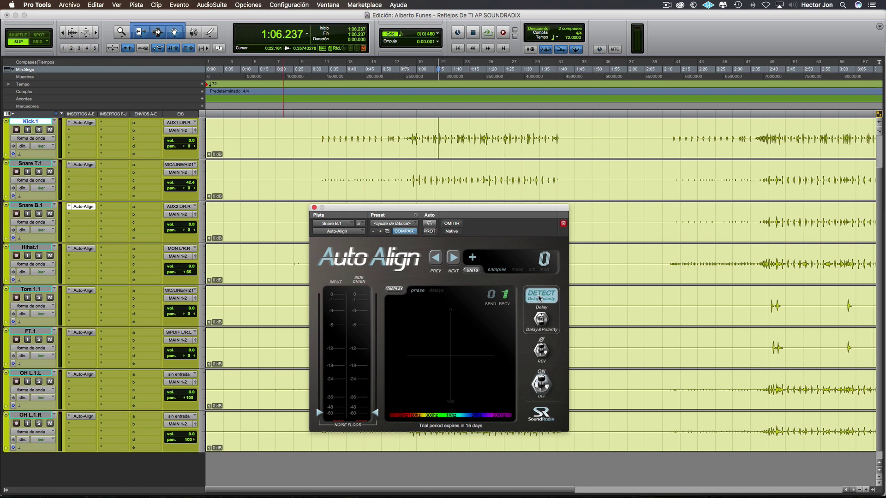
click(539, 298)
key(space)
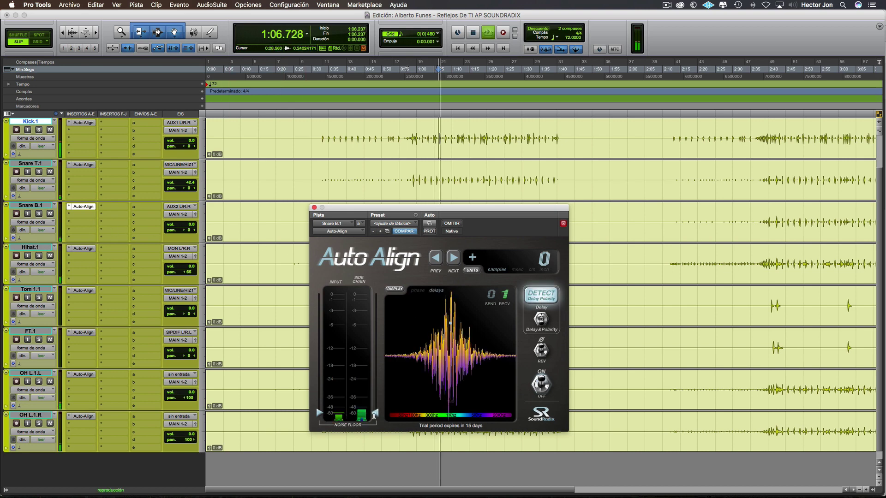
Raise Snare B.1's side-chain and input noise floor thresholds to about -36 dB, let detection finish and stop playback
drag(374, 414, 376, 397)
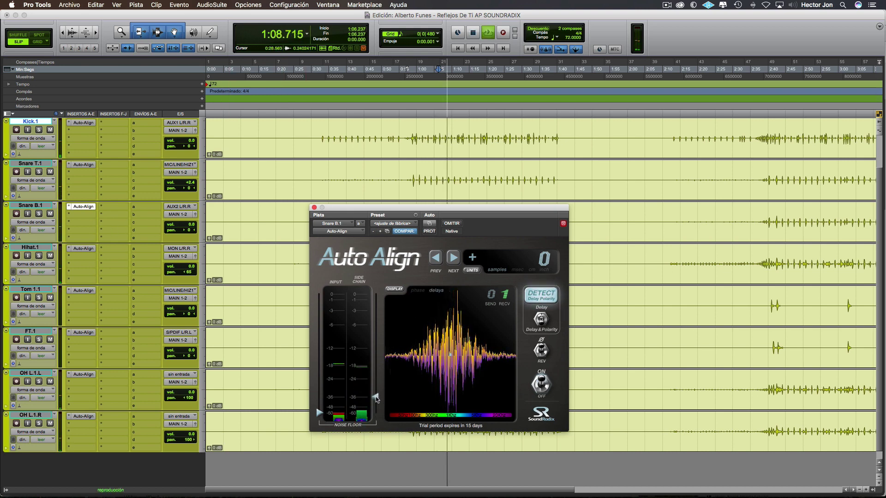
drag(319, 412, 320, 397)
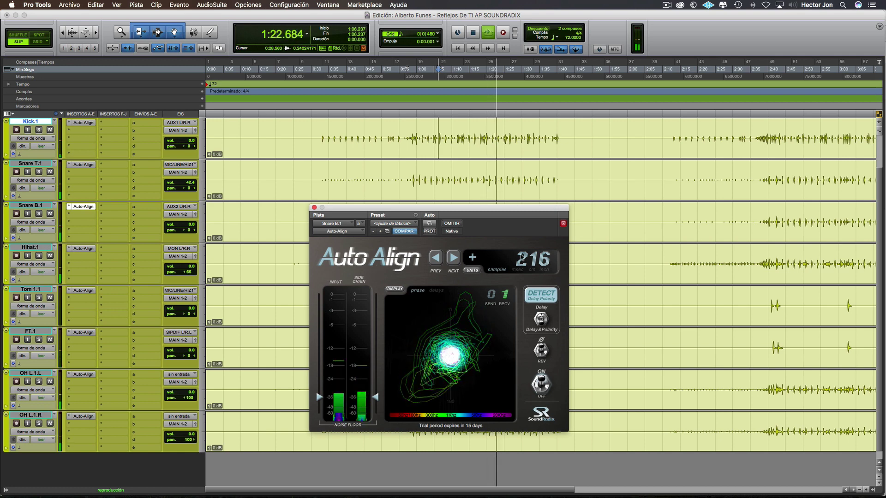
key(space)
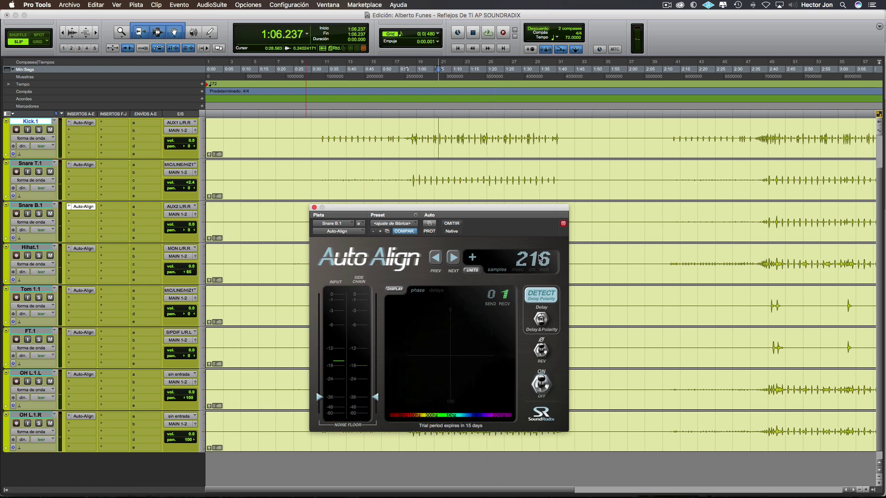
Open Auto-Align on the Hihat.1 track with Receive channel 1 and set both noise floor thresholds to about -32 dB during playback
click(39, 256)
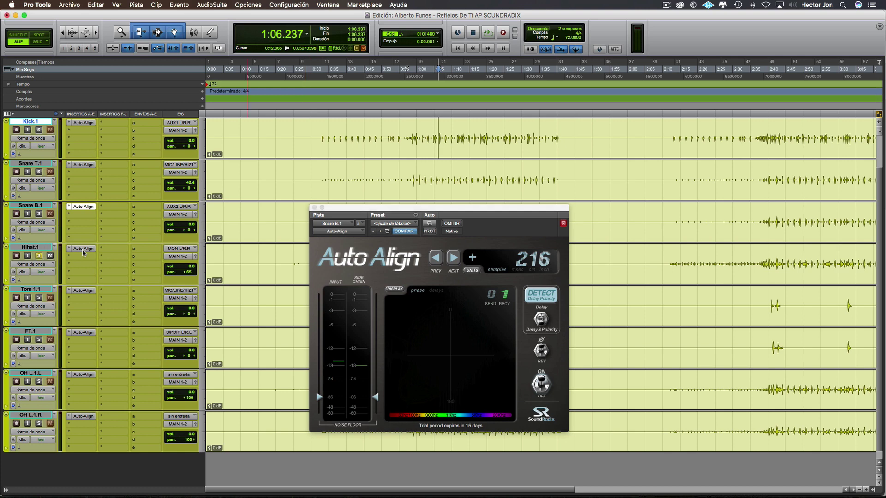
click(87, 248)
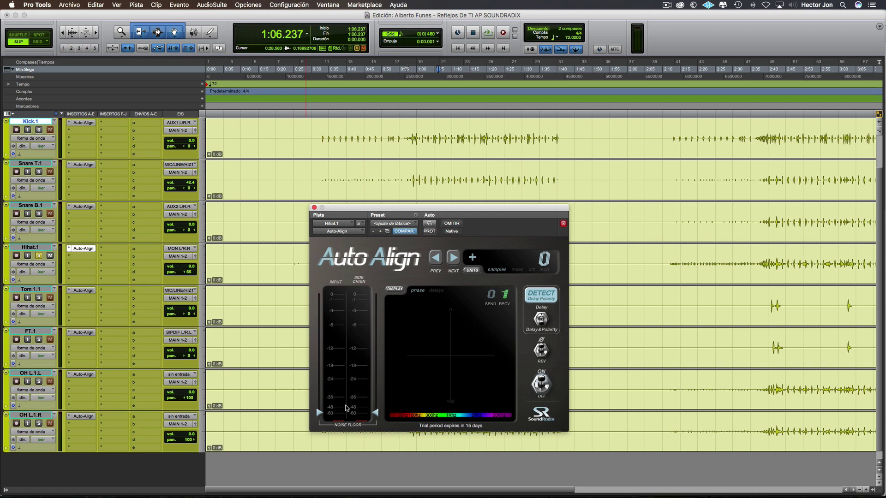
drag(374, 414, 375, 391)
key(space)
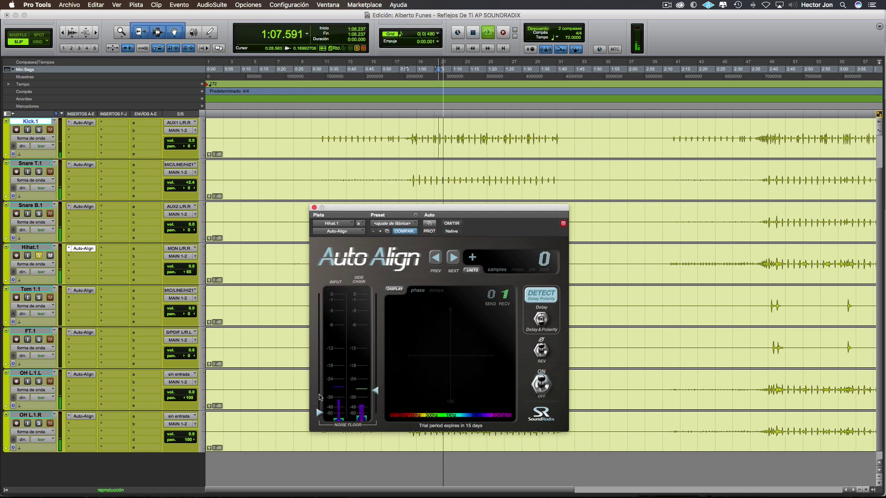
click(140, 289)
drag(318, 412, 317, 391)
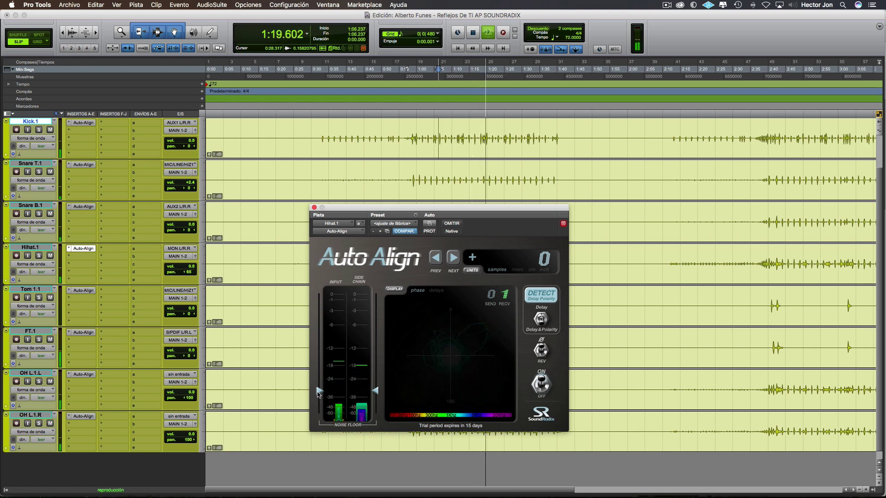
Run delay and polarity detection on Hihat.1 from about 1:06.237, close the plug-in and stop playback
key(space)
click(548, 297)
key(space)
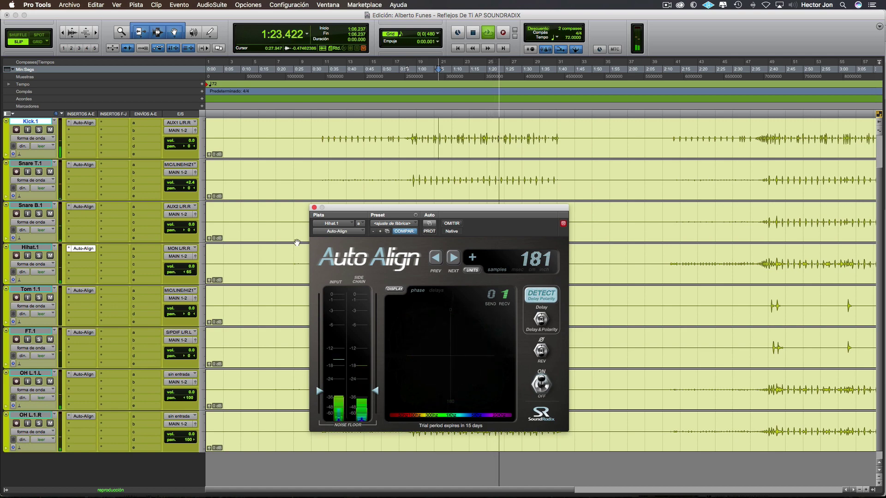
key(super+w)
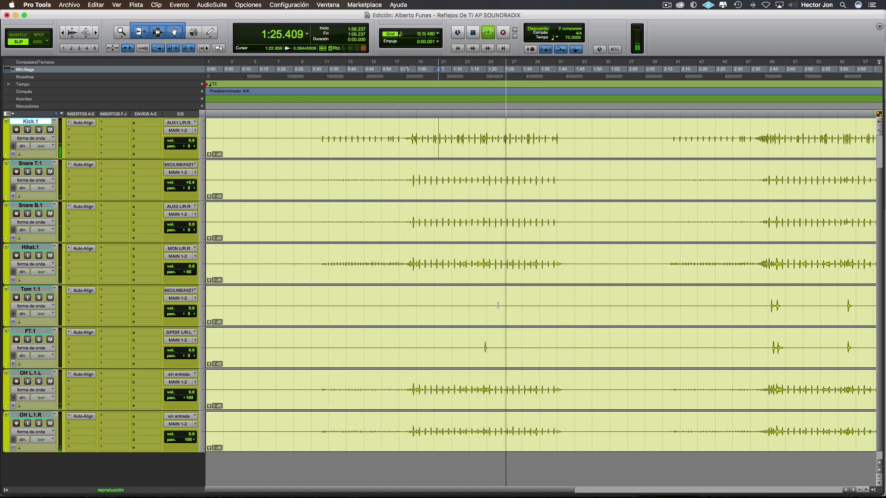
key(space)
Place the edit cursor at about 2:40.300 on Tom 1.1, open its Auto-Align with Receive channel 1 and move the plug-in window clear of the tom hits
scroll(537, 310, right, 10)
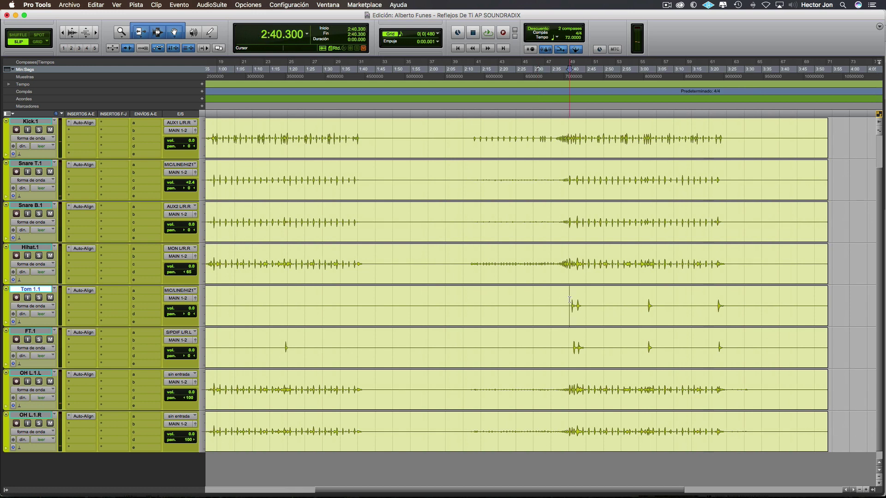
scroll(569, 299, up, 3)
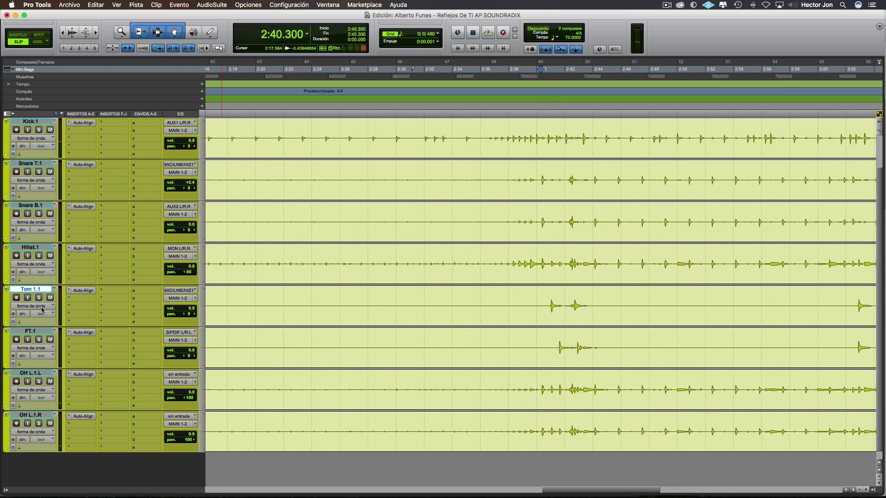
click(84, 290)
drag(456, 205, 304, 134)
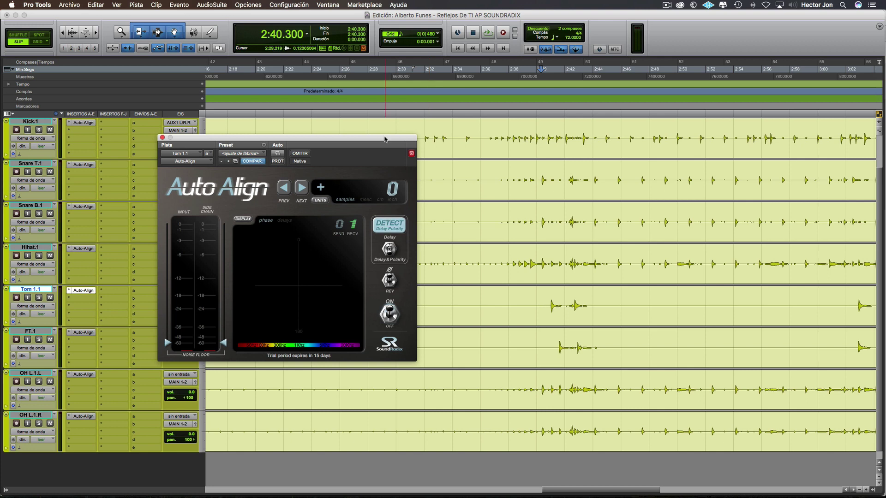
drag(385, 139, 370, 142)
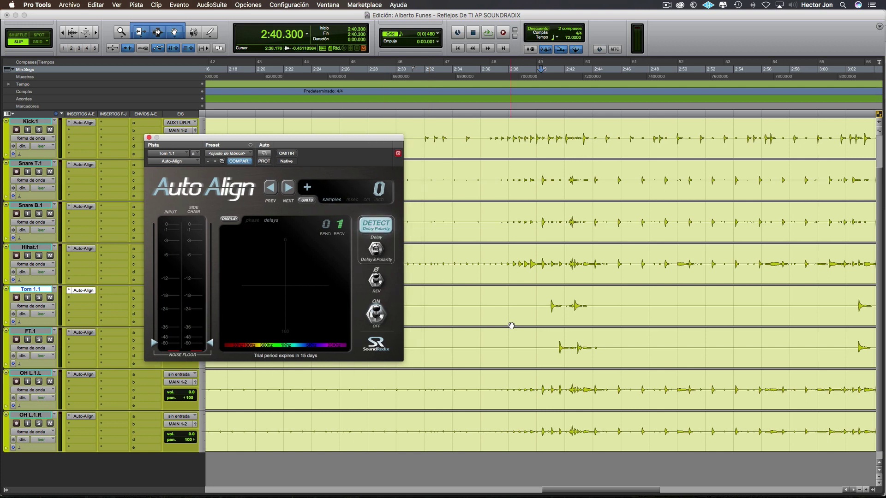
Select the two tom hits on Tom 1.1 from about 2:39.284 to 2:46.733 and play the selection to check its input levels
drag(526, 306, 631, 307)
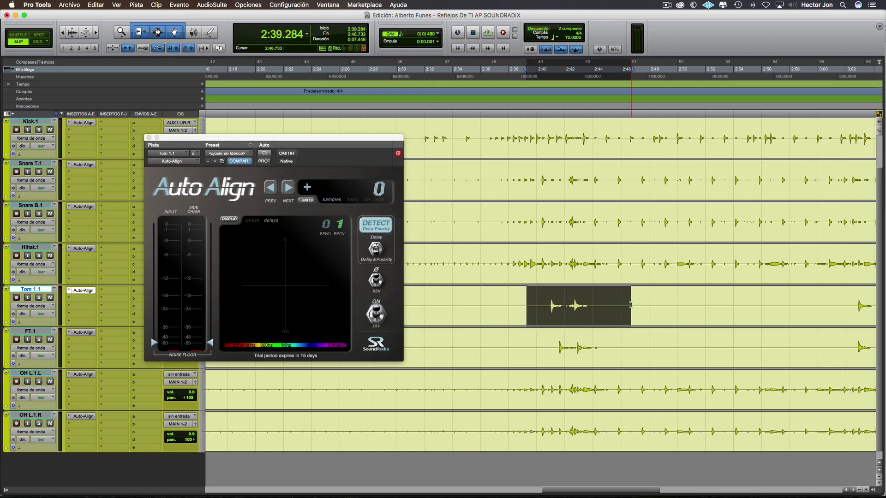
key(space)
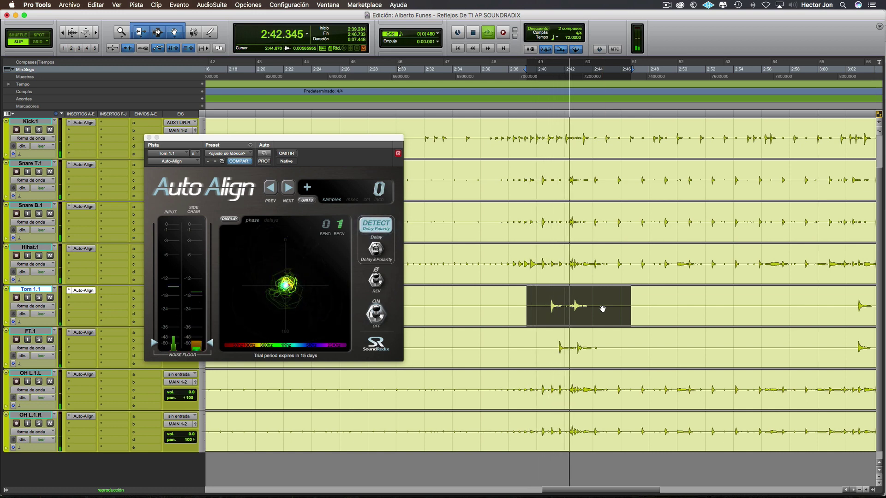
key(space)
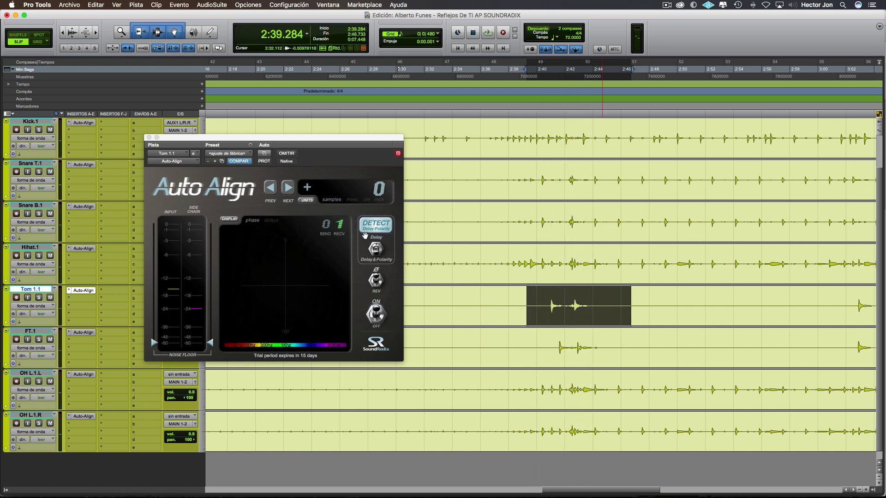
Raise Tom 1.1's noise floor thresholds to about -32 dB and run delay and polarity detection over the selected hits
drag(207, 343, 161, 323)
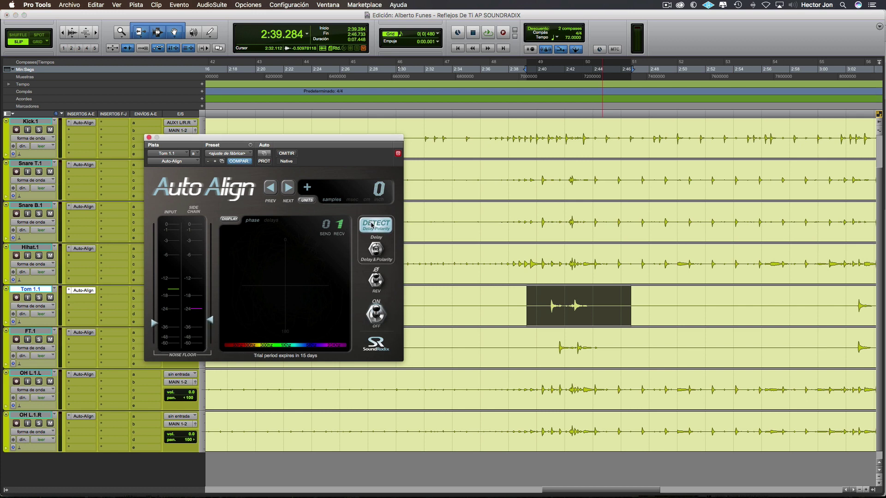
key(space)
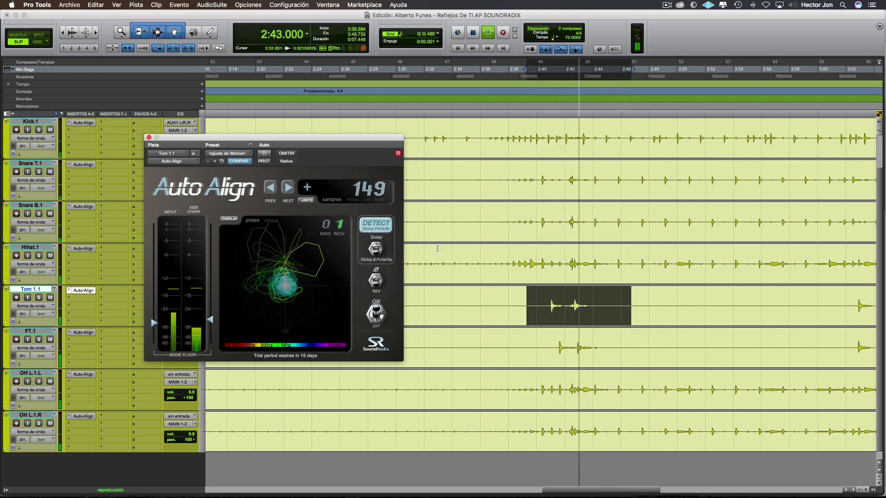
key(space)
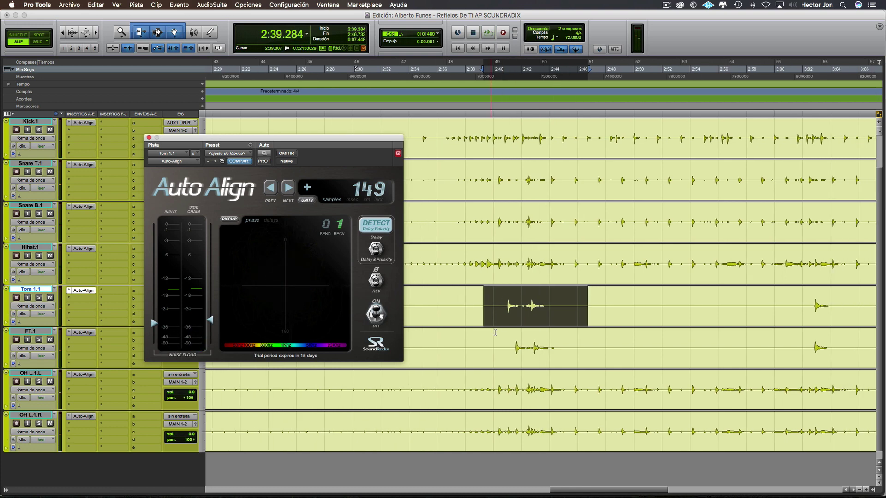
Open Auto-Align on the FT.1 track with Receive channel 1 and select its first hits there from about 2:40.884 to 2:44.917
click(507, 340)
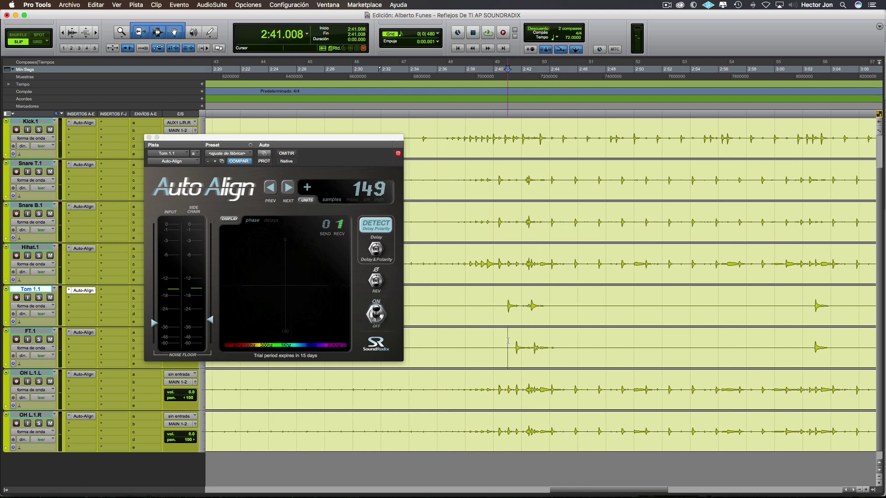
click(79, 332)
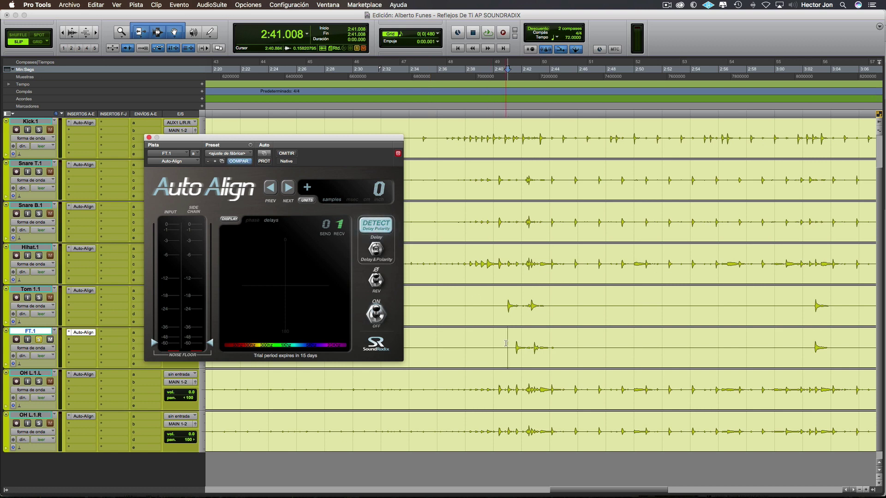
drag(506, 343, 562, 338)
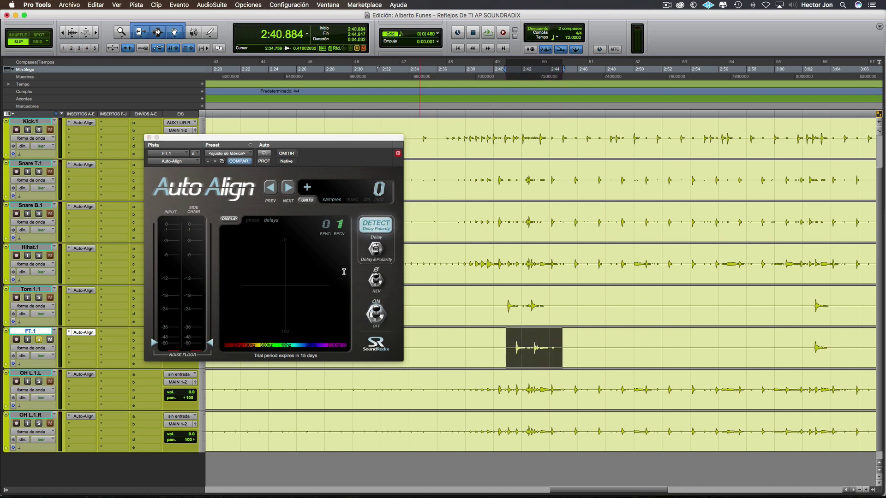
Run delay and polarity detection on FT.1 over its selected hits, play the tom hits to check it and close the plug-in
key(space)
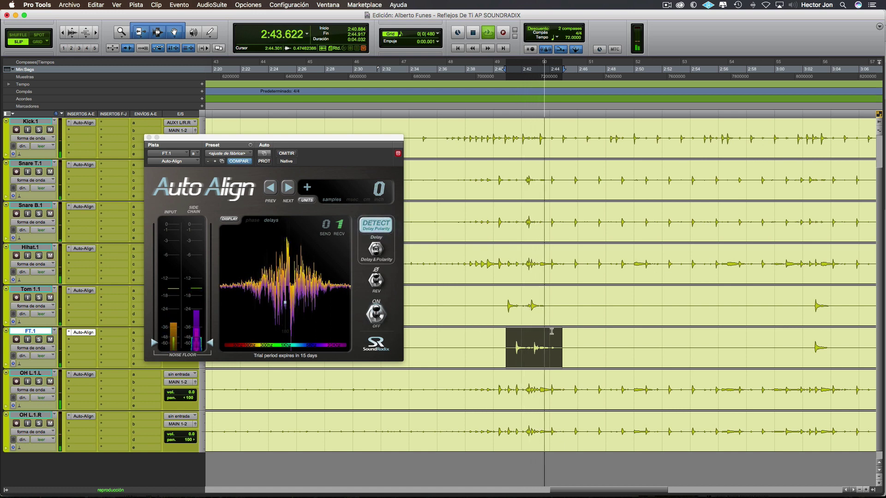
key(space)
click(508, 344)
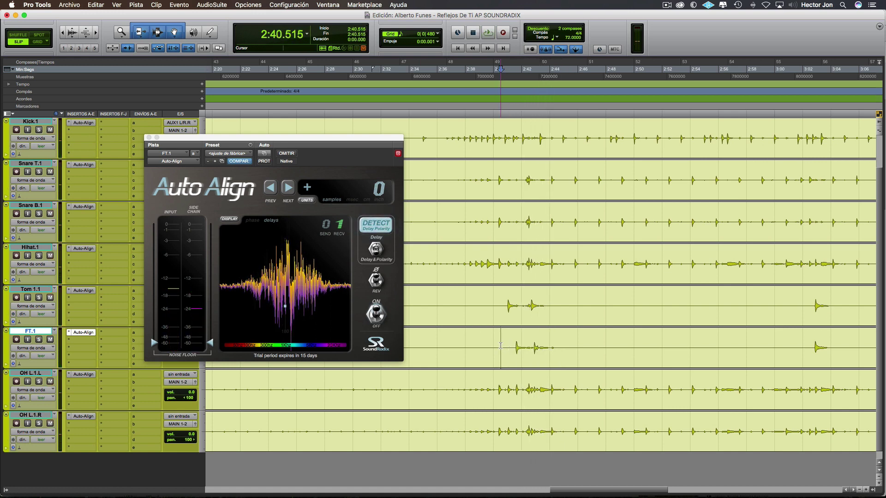
key(space)
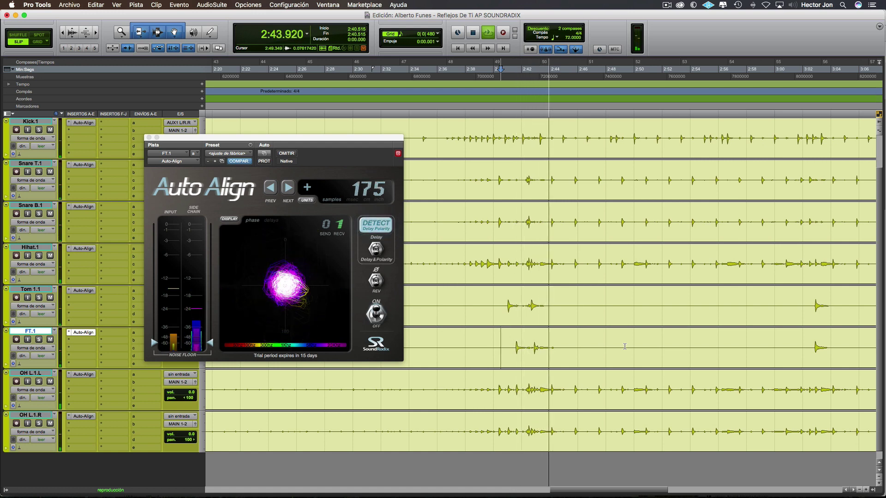
key(space)
click(492, 298)
key(space)
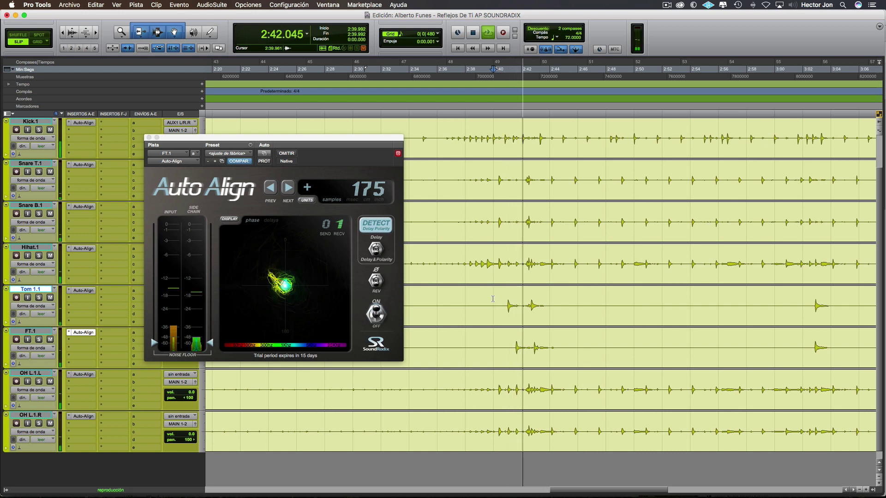
click(149, 137)
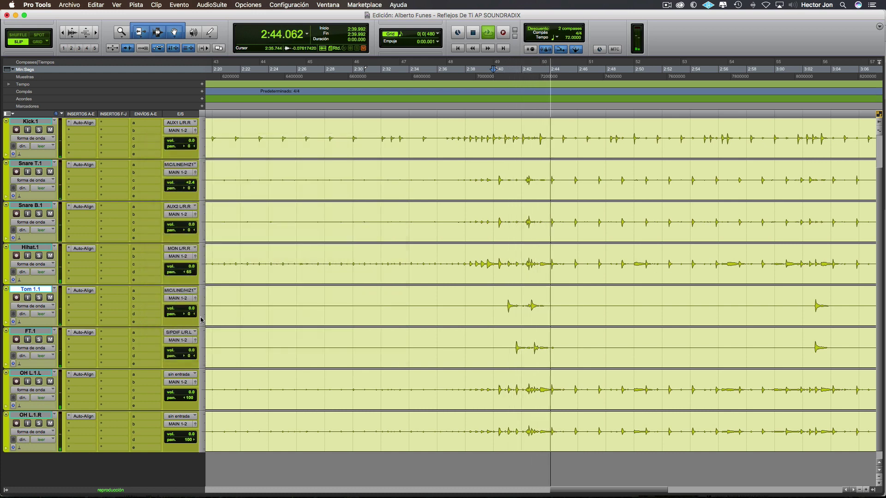
Pan Tom 1.1 to 62 left and FT.1 to 76 right, and play the tom hits from about 2:39.992
key(space)
drag(187, 315, 180, 317)
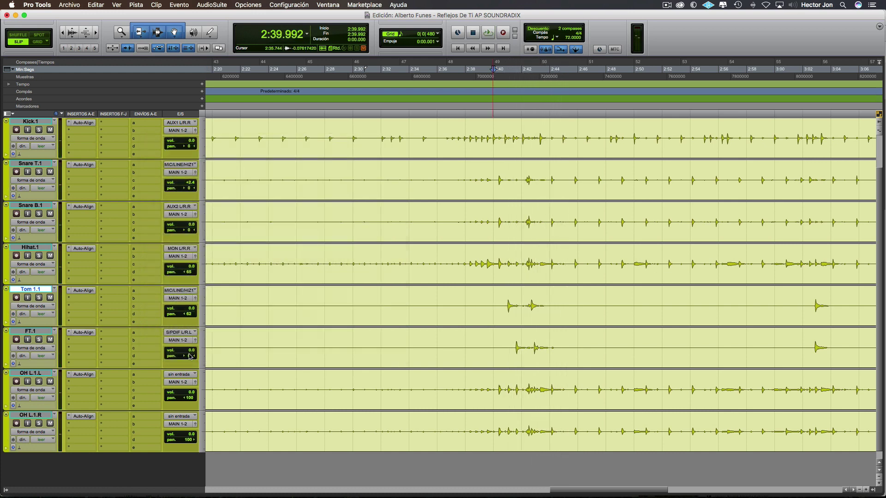
key(space)
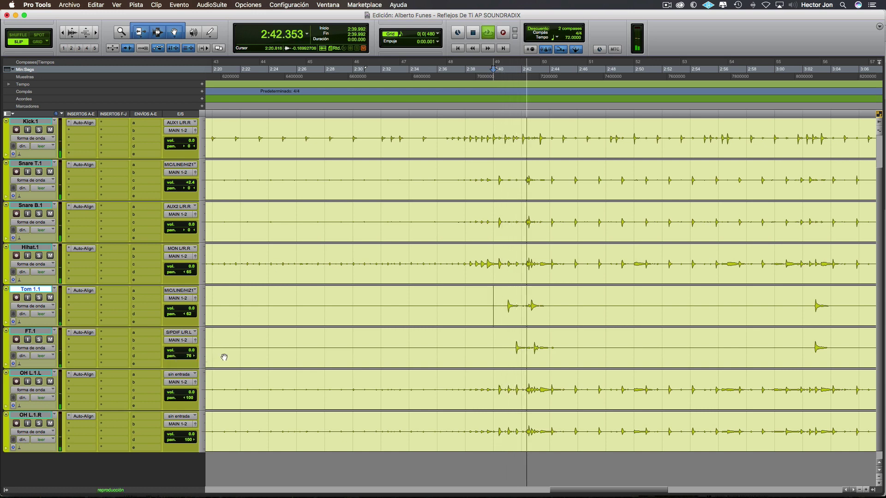
Stop playback, place the edit cursor at about 1:00.943 on Kick.1 and select all drum tracks from Kick.1 through the overheads
key(super+bracketleft)
key(super+bracketleft)
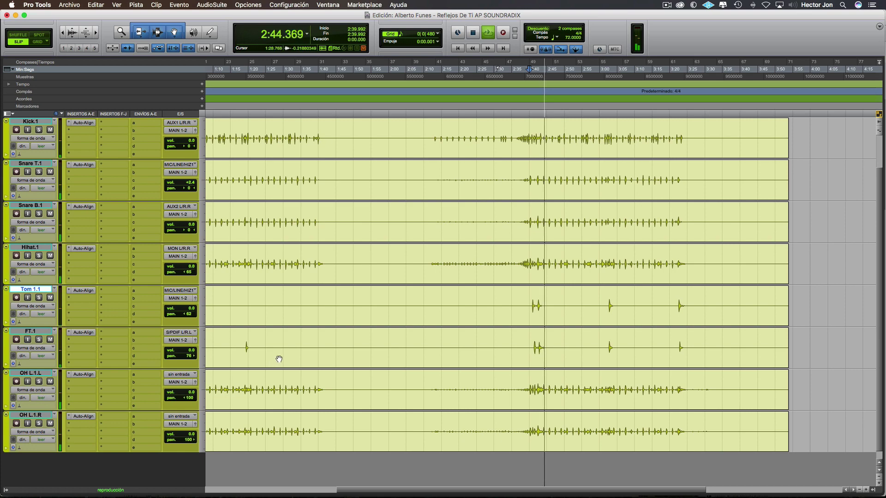
scroll(277, 356, up, 3)
scroll(277, 357, left, 8)
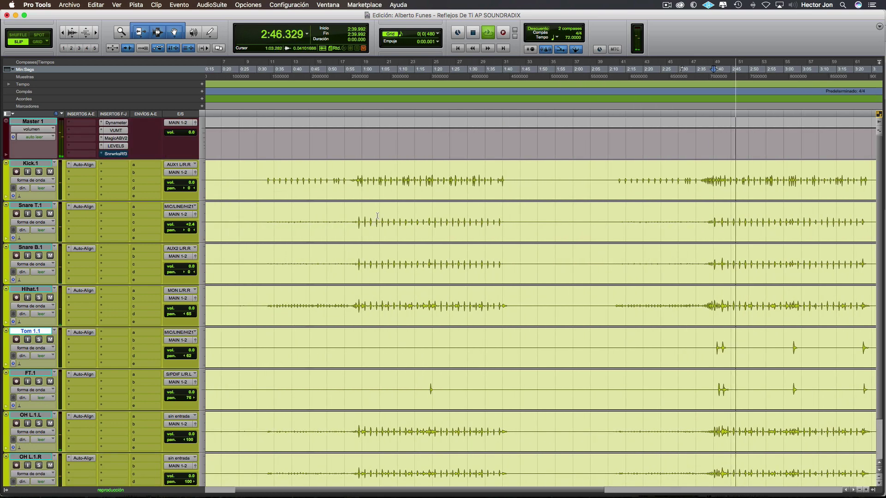
key(space)
click(365, 173)
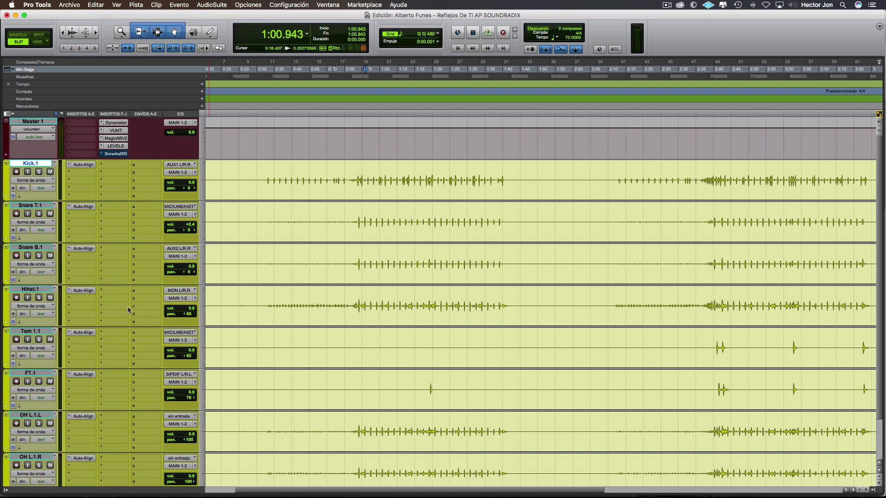
shift+click(39, 416)
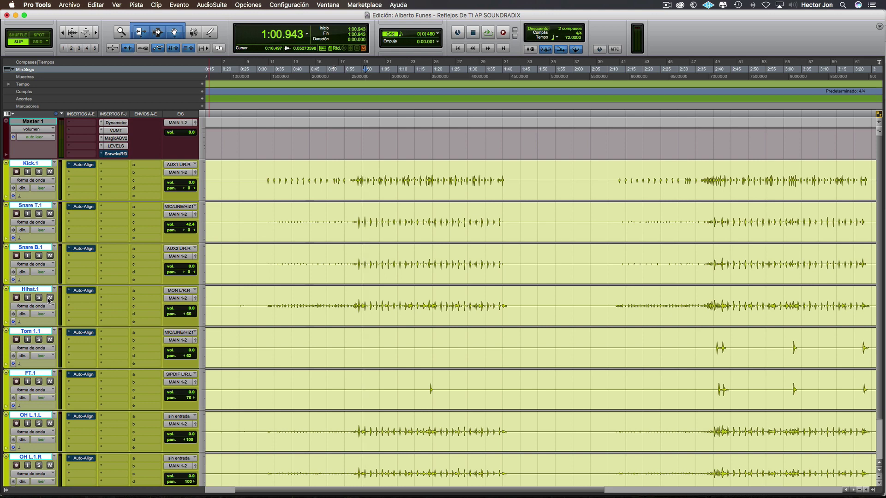
Play the drums from about 1:00.943 and toggle the bypass of all Auto-Align inserts to compare the sound with and without alignment
key(space)
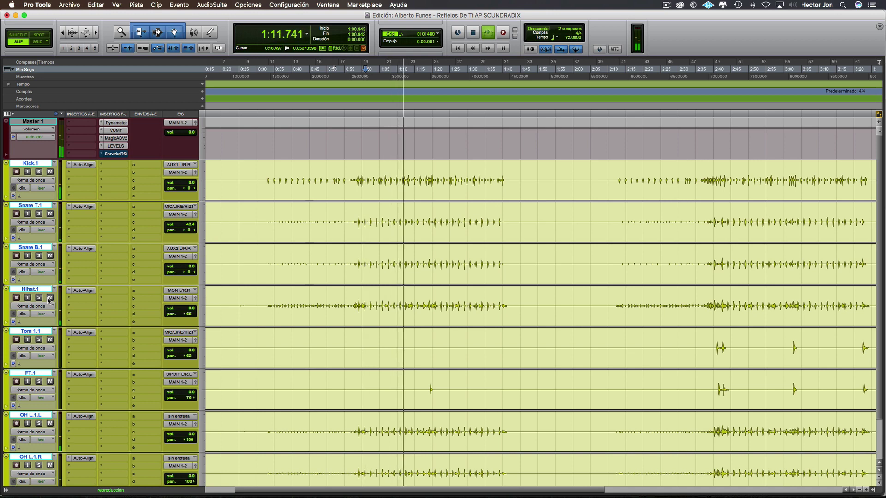
key(super+alt+1)
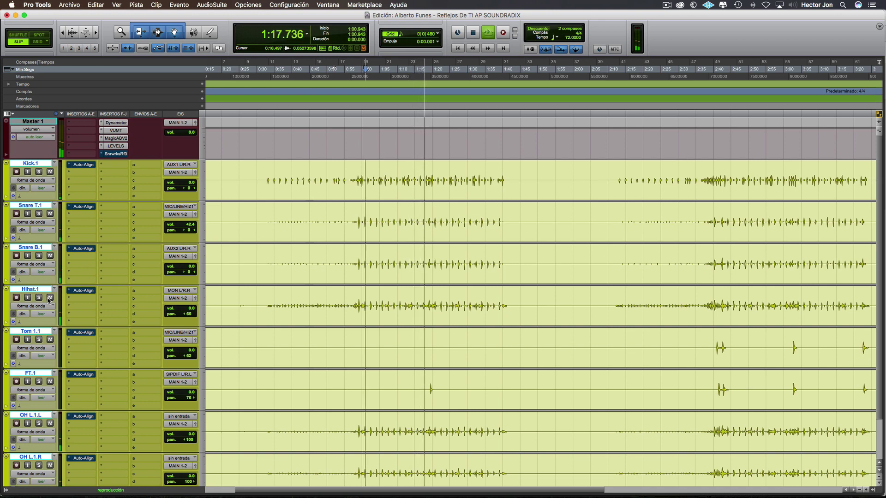
key(super+alt+1)
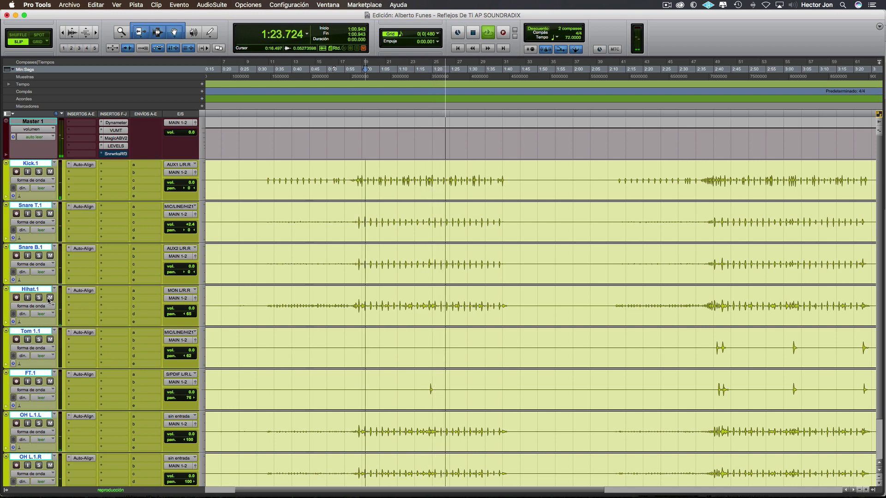
key(super+alt+1)
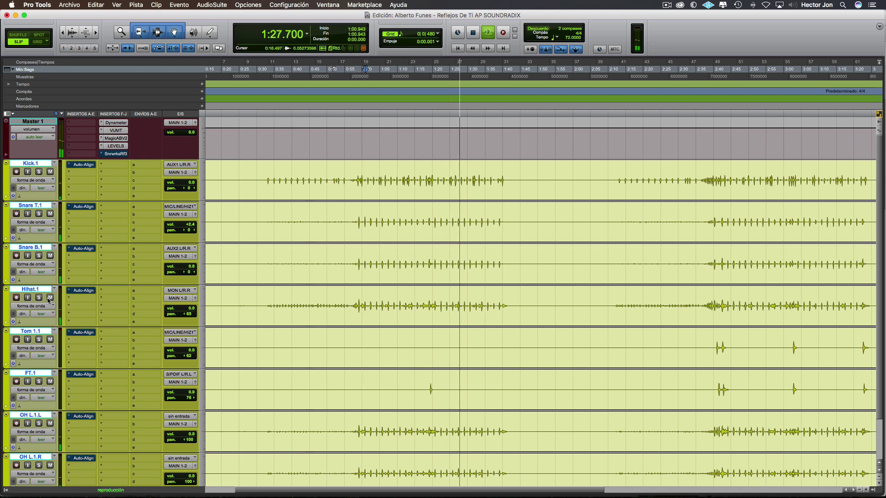
key(super+alt+1)
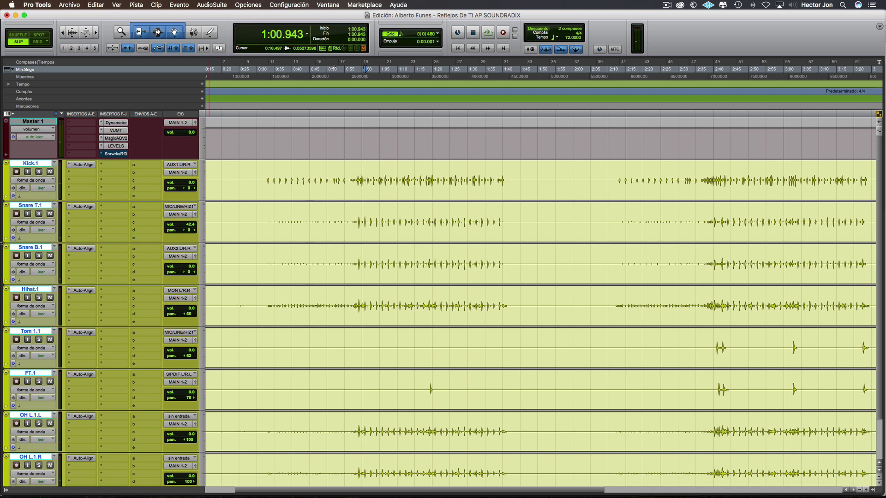
Deselect the drum tracks and review the detected delay in Kick.1's Auto-Align
click(32, 163)
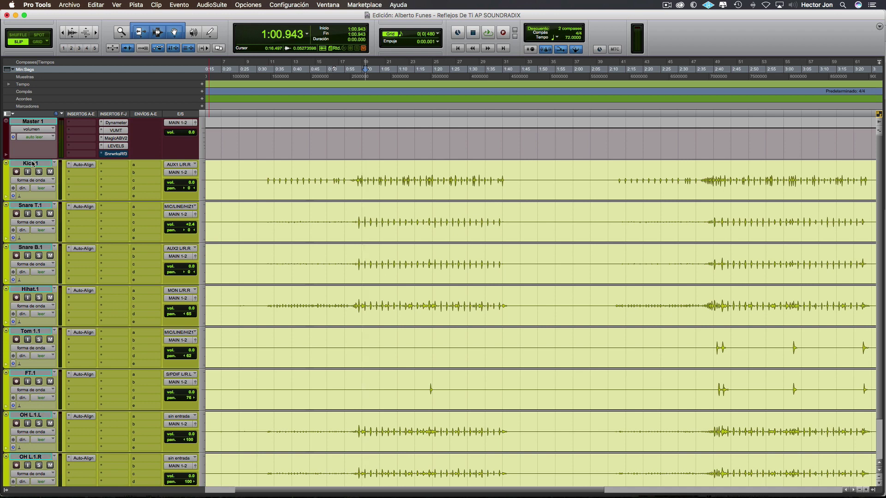
click(80, 165)
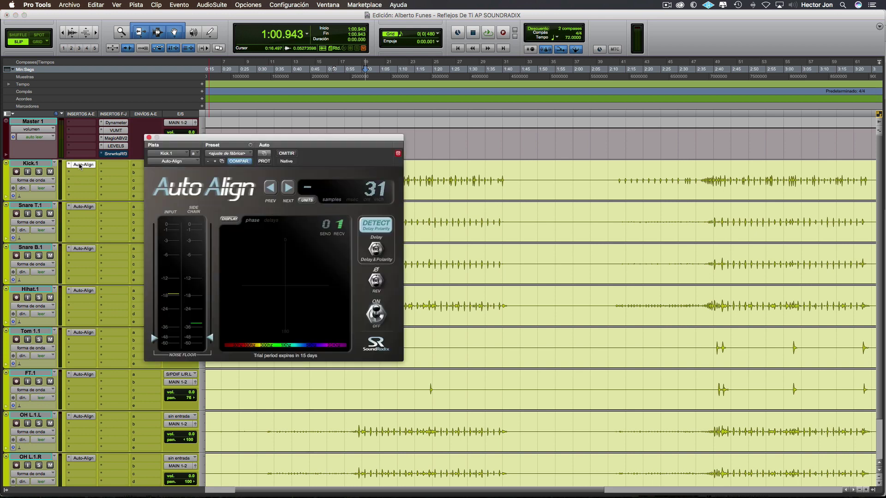
click(148, 138)
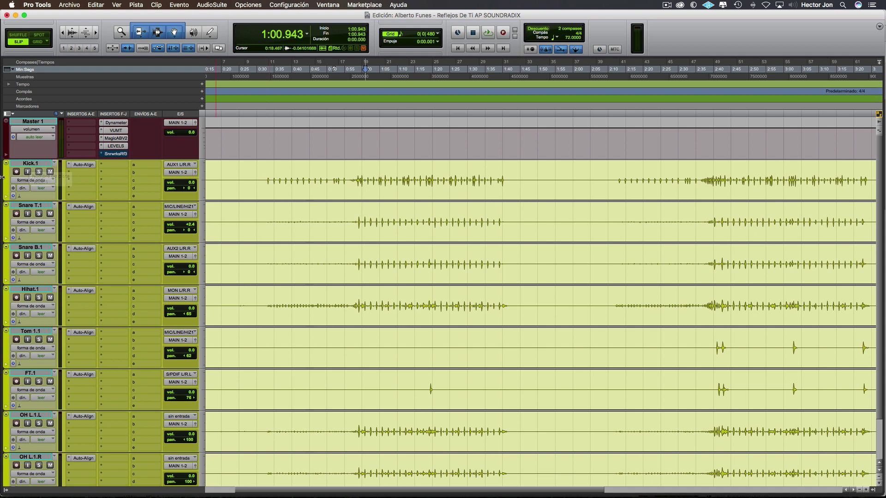
Render Kick.1 offline to a new track with clips consolidated, inserted after the last selected track, doing nothing to the source track
click(39, 164)
right_click(38, 163)
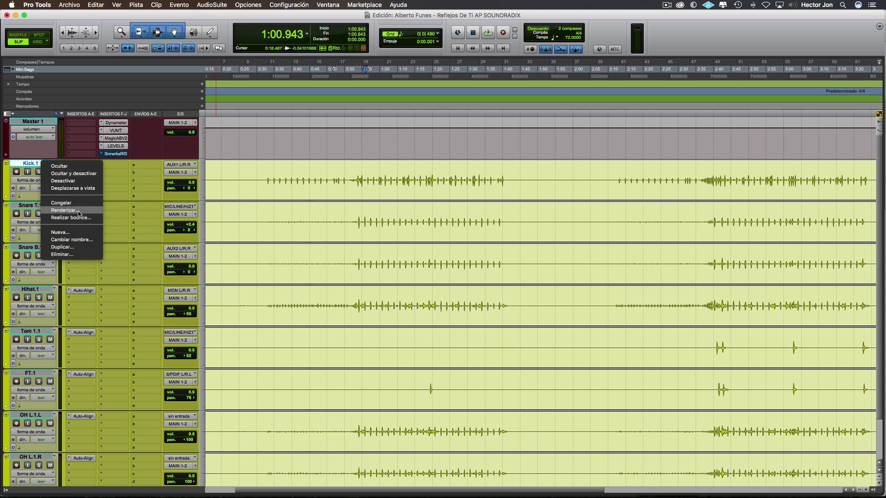
click(64, 210)
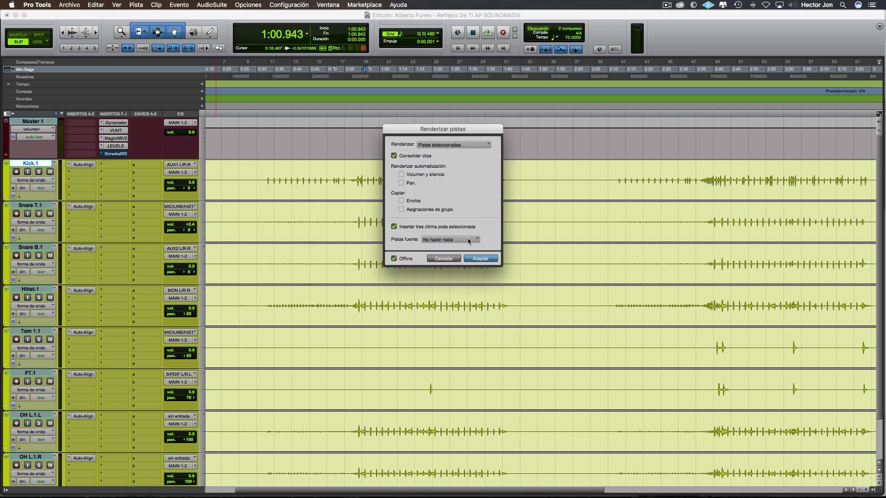
click(477, 259)
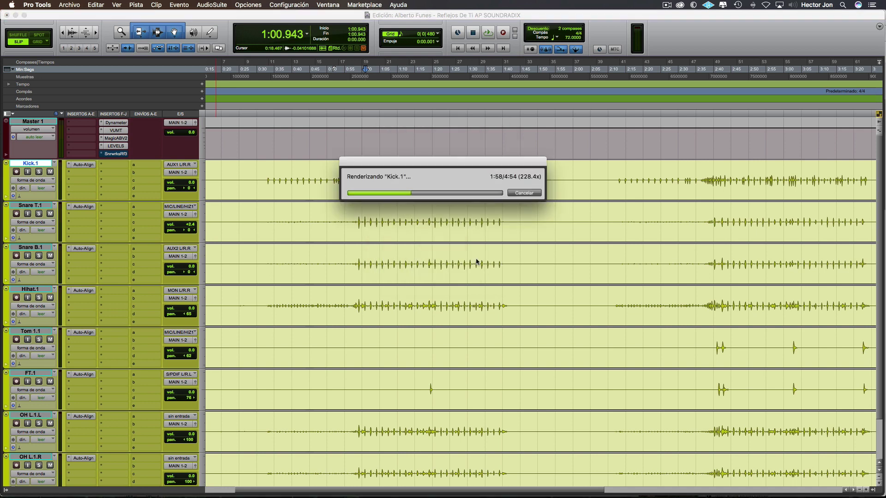
click(355, 222)
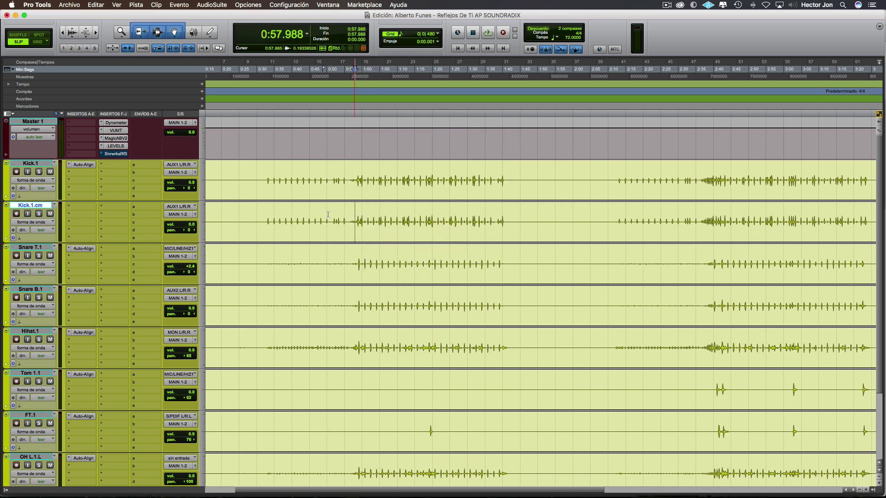
Review Kick.1's Auto-Align settings again and delete the rendered track Kick.1.cm
click(86, 164)
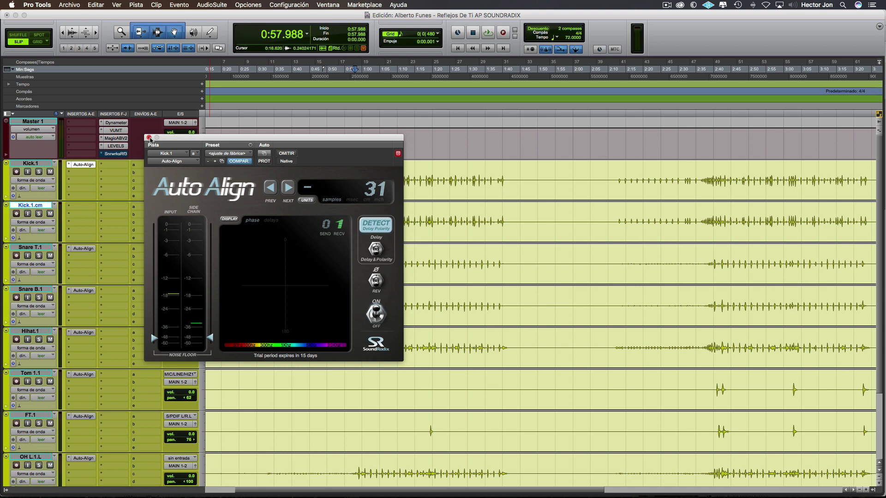
click(149, 138)
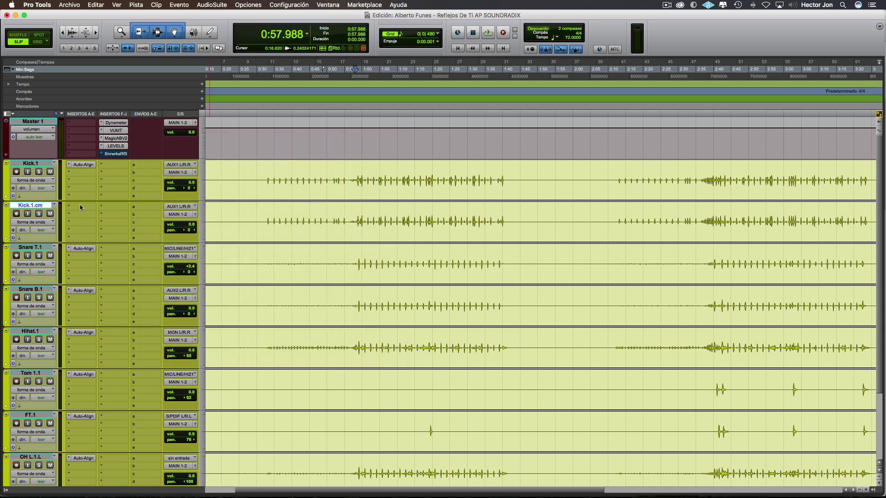
right_click(44, 206)
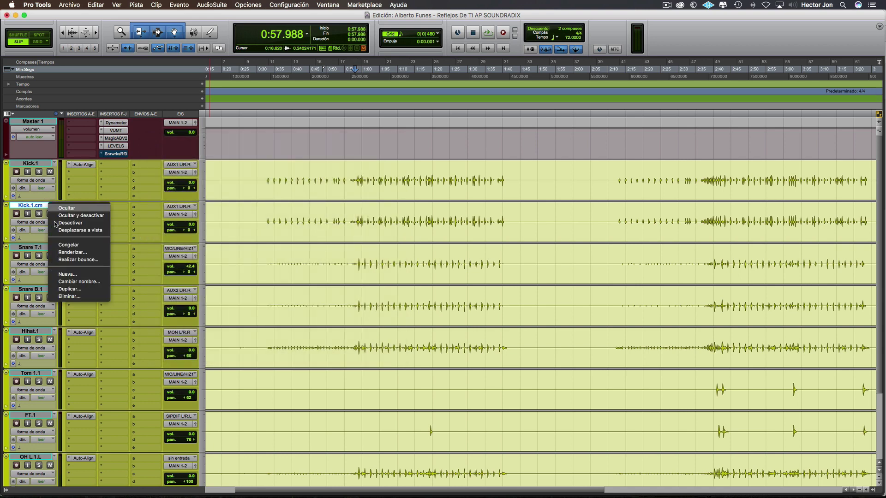
click(64, 297)
click(512, 208)
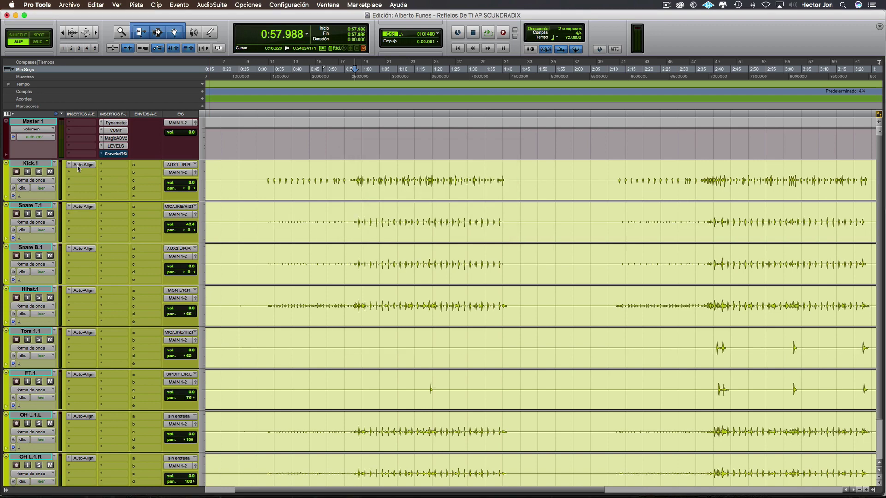
Reopen Auto-Align on Kick.1 and move its window clear of the track inserts and I/O controls
click(83, 164)
drag(347, 141, 492, 143)
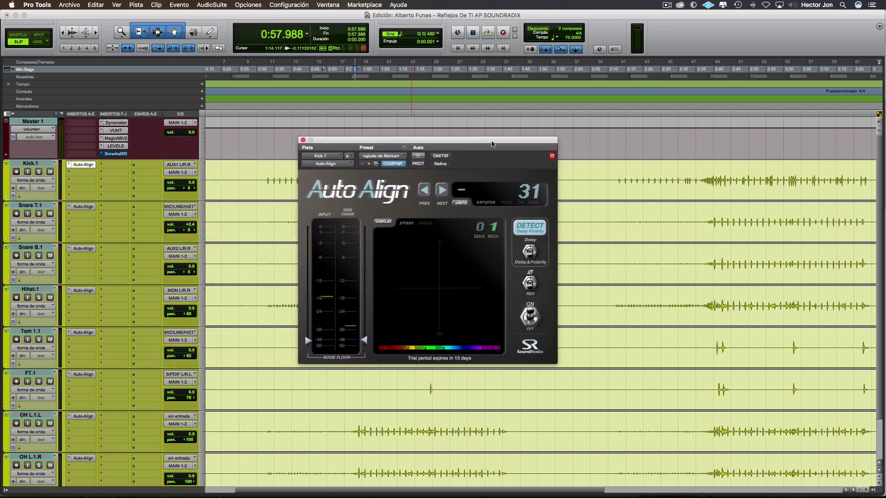